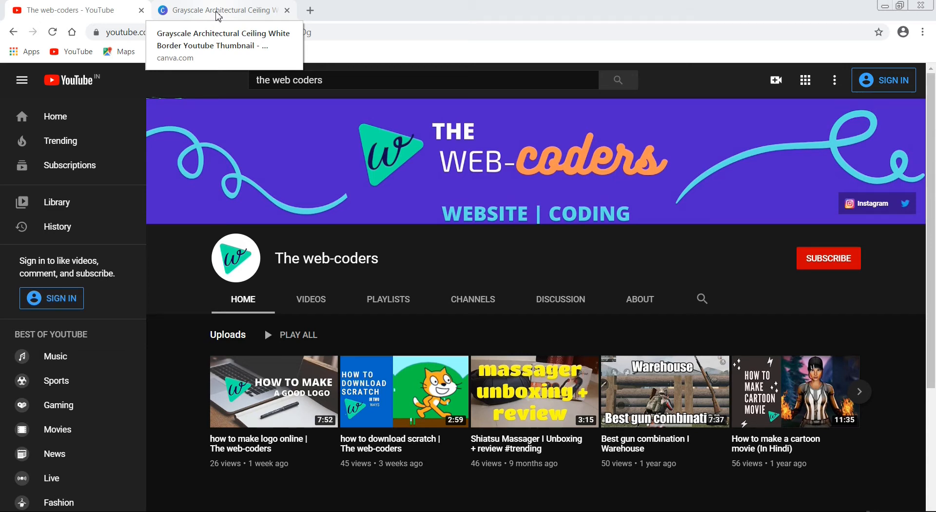
Switch to the Canva thumbnail design, add the uploaded cutout of the seated man and enlarge it toward the lower-right corner of the page
left_click(219, 17)
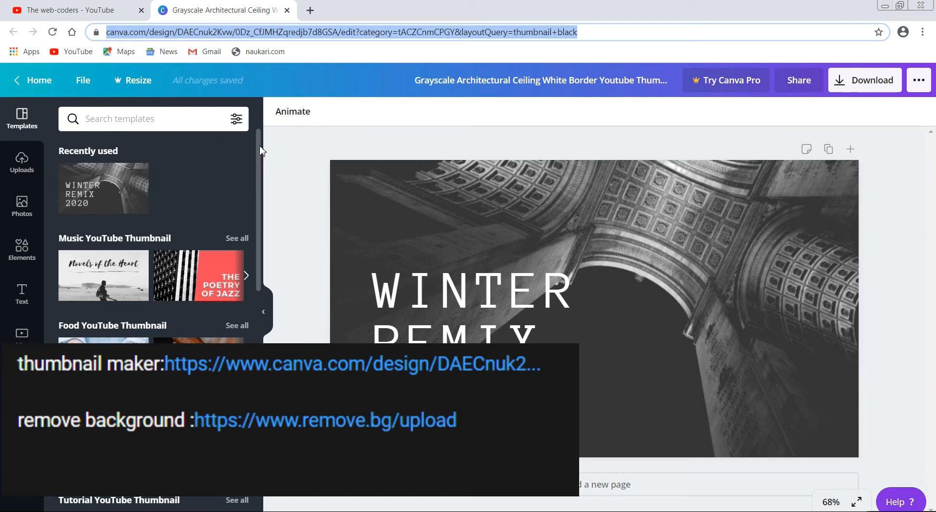
left_click_drag(260, 149, 266, 171)
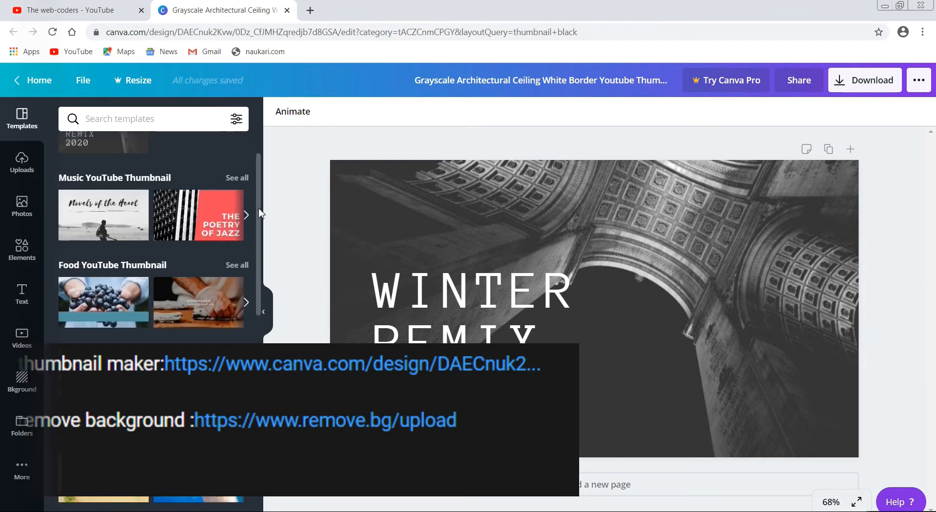
left_click_drag(259, 212, 257, 170)
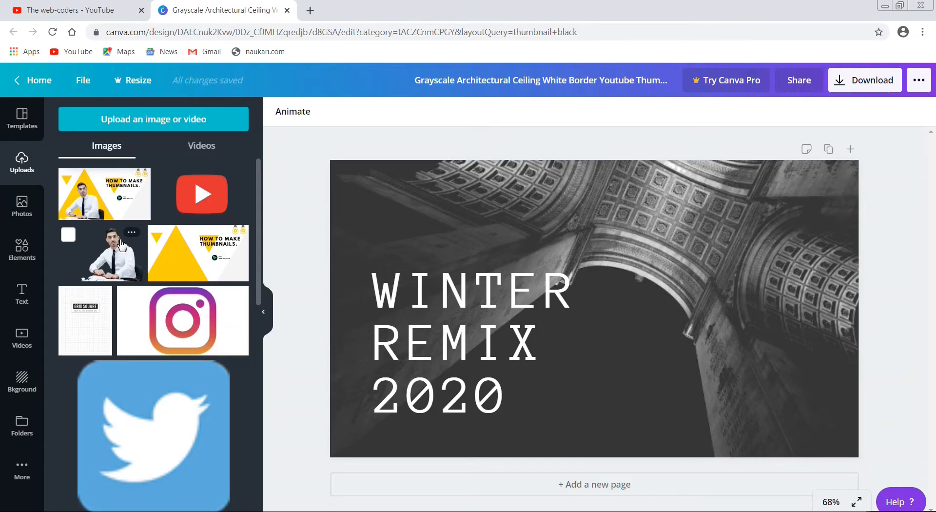
left_click(122, 246)
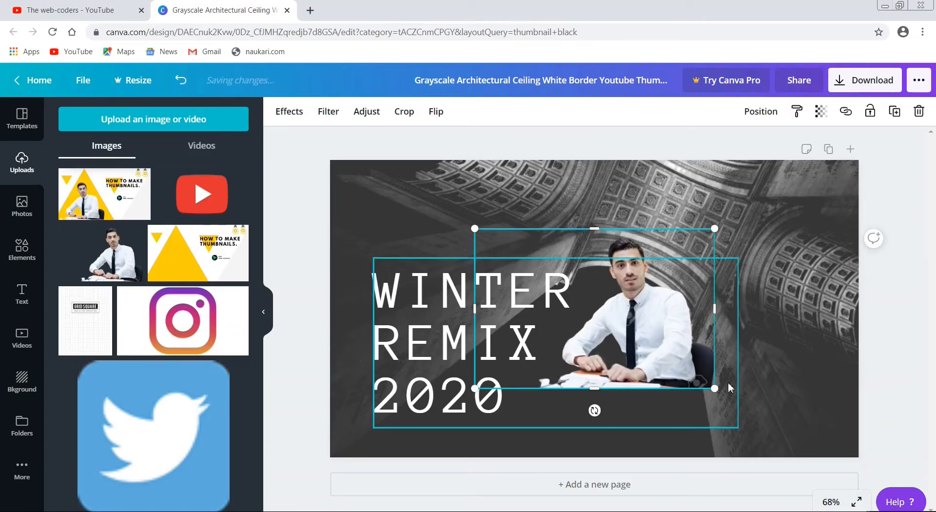
left_click_drag(722, 393, 801, 450)
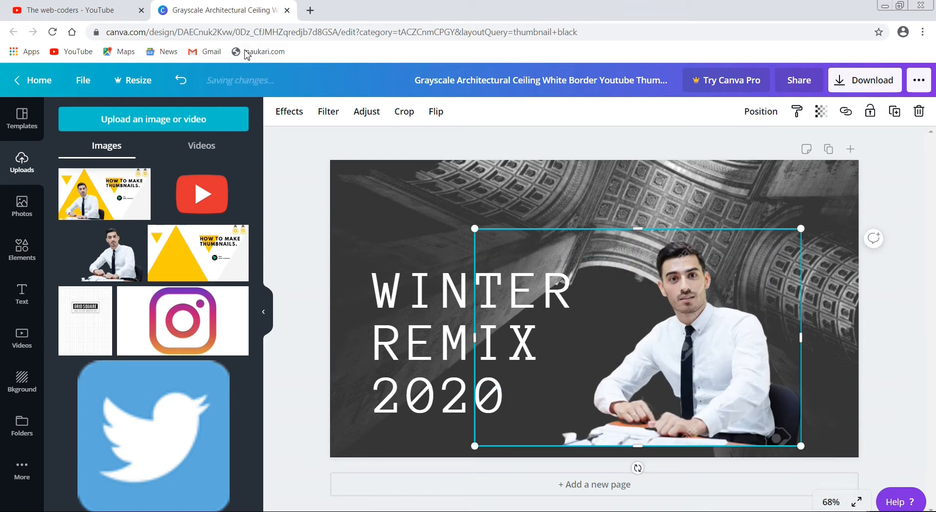
Open the remove.bg website in a new browser tab
left_click(311, 11)
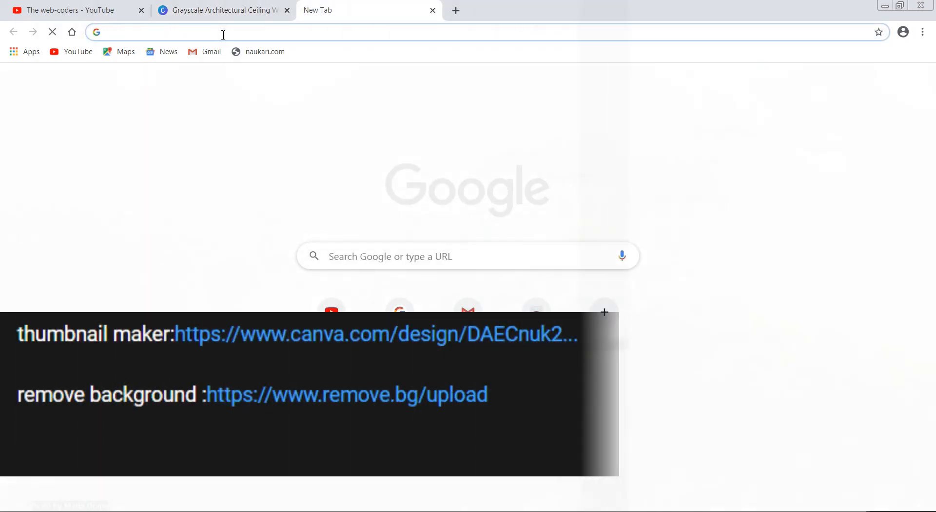
type("remo")
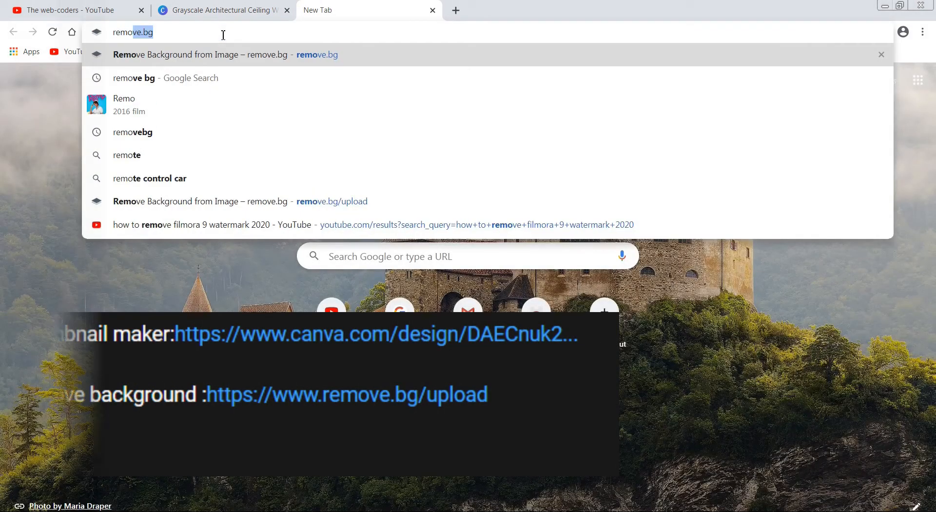
left_click(224, 55)
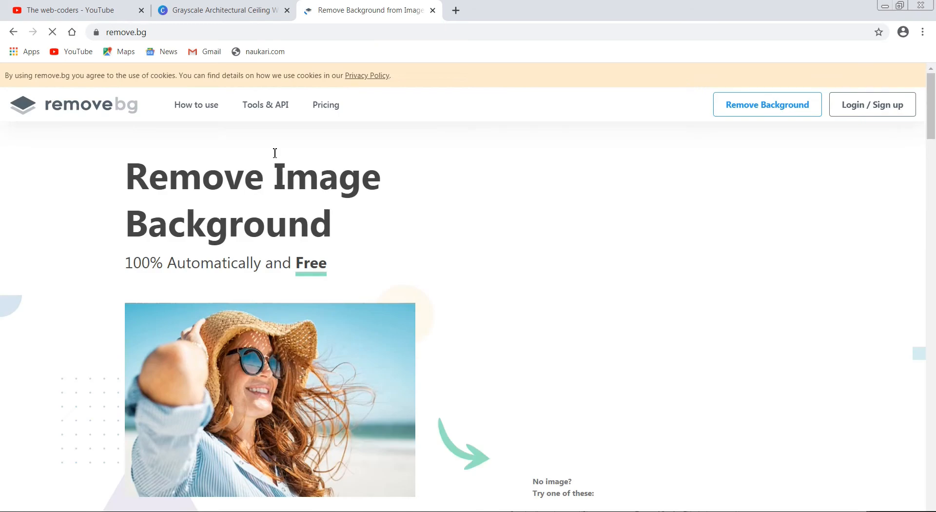
Upload 87934891-confident-expert-office-man to remove.bg and download the preview image with its background removed
left_click(581, 348)
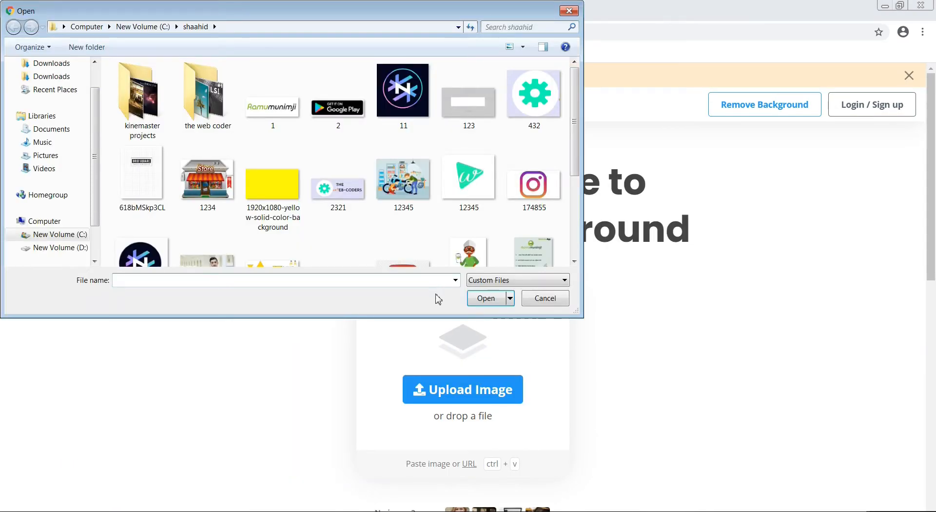
left_click_drag(577, 133, 579, 205)
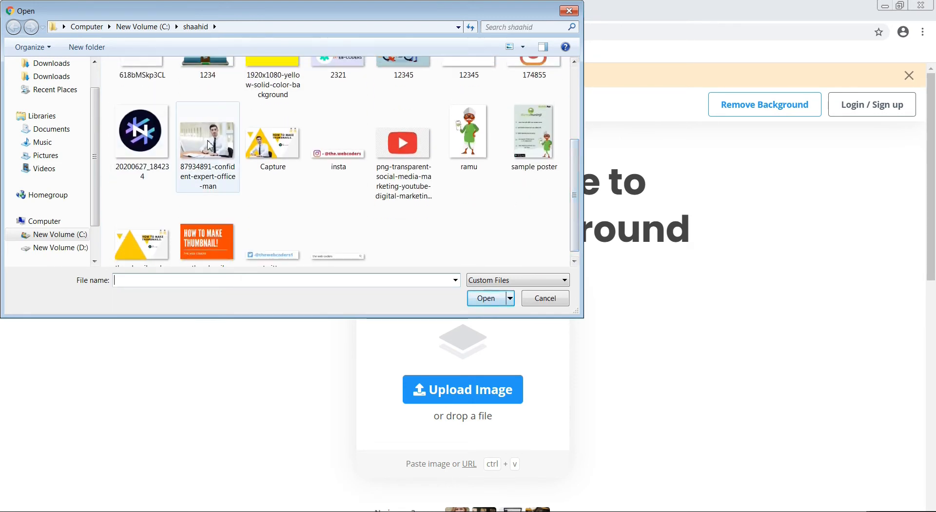
left_click(183, 134)
left_click(488, 299)
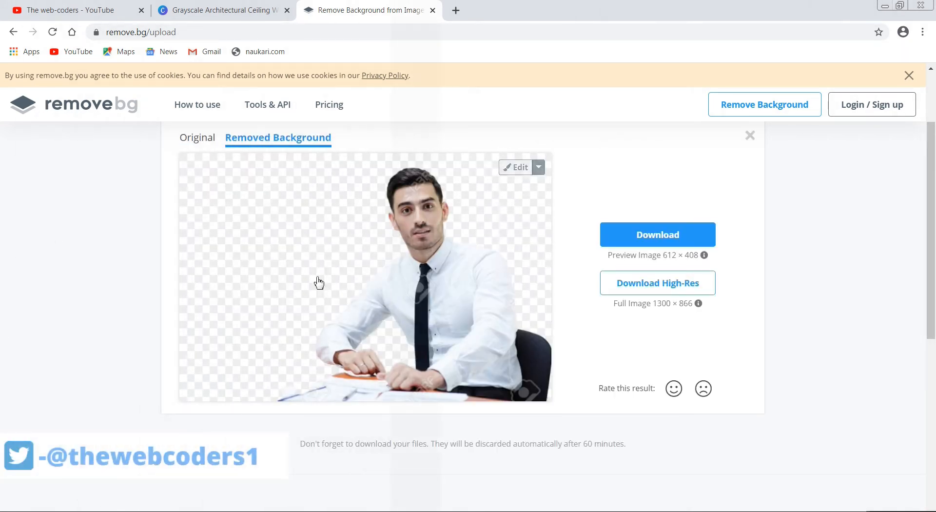
left_click(681, 239)
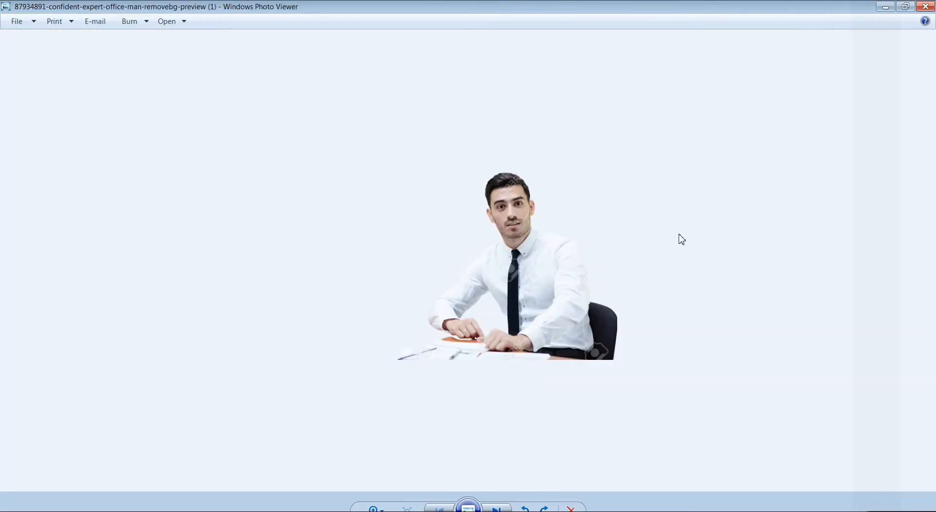
left_click(929, 6)
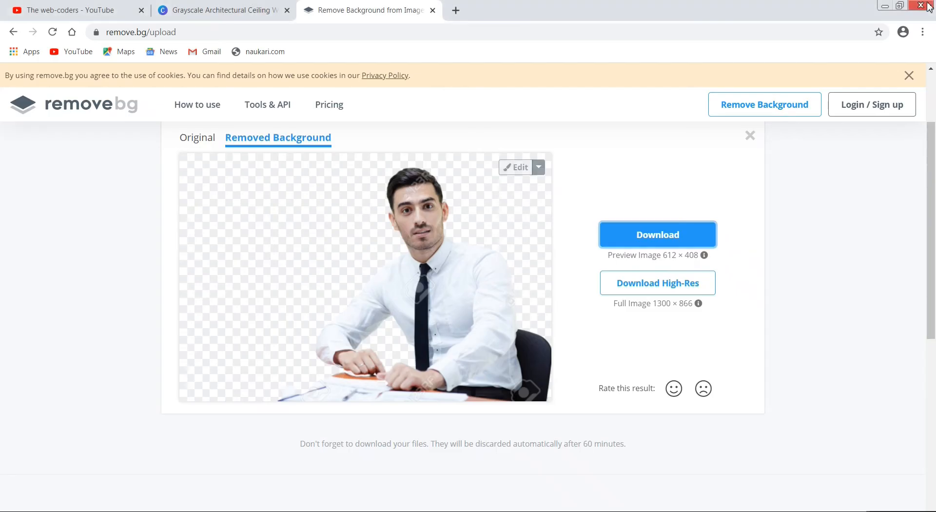
Return to the Canva design, upload 87934891-confident-expert-office-man-removebg-preview (1) from the Downloads folder, and close the remove.bg page
left_click(228, 7)
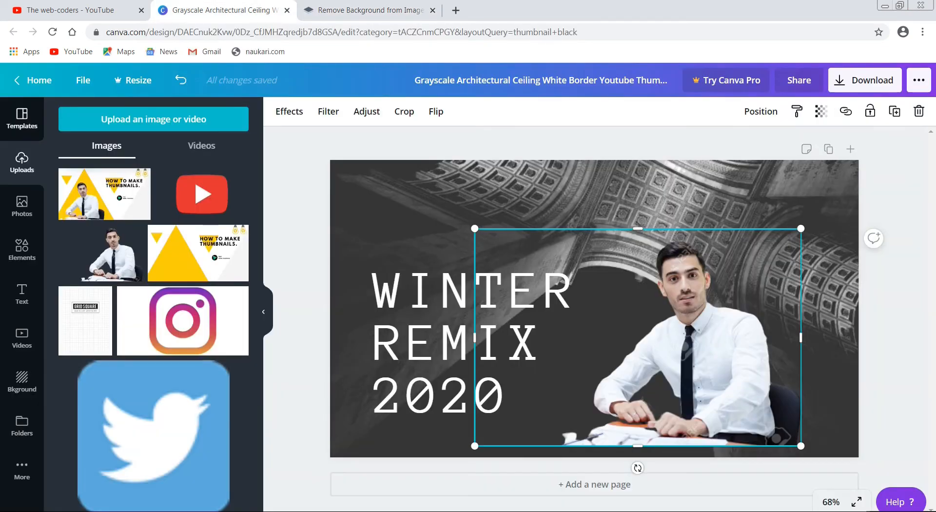
left_click(128, 122)
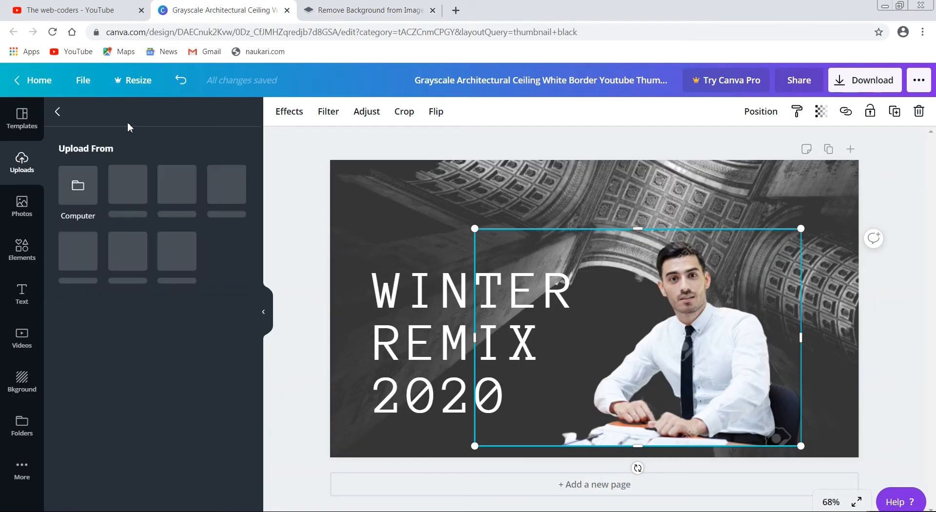
left_click(63, 190)
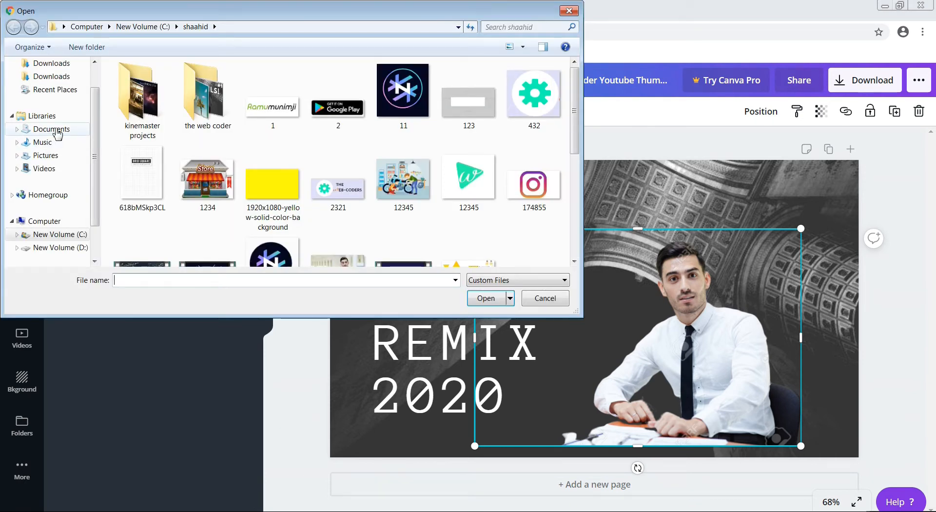
left_click(61, 81)
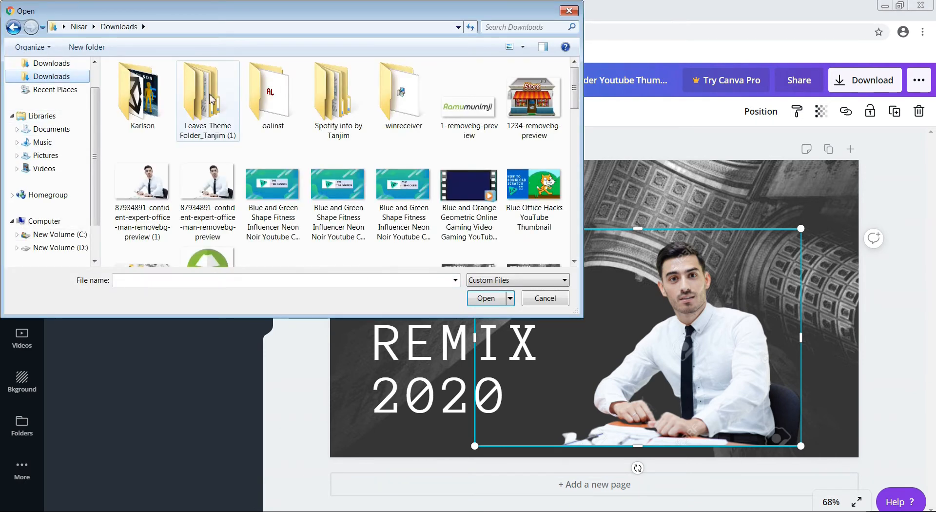
left_click(161, 169)
left_click(486, 298)
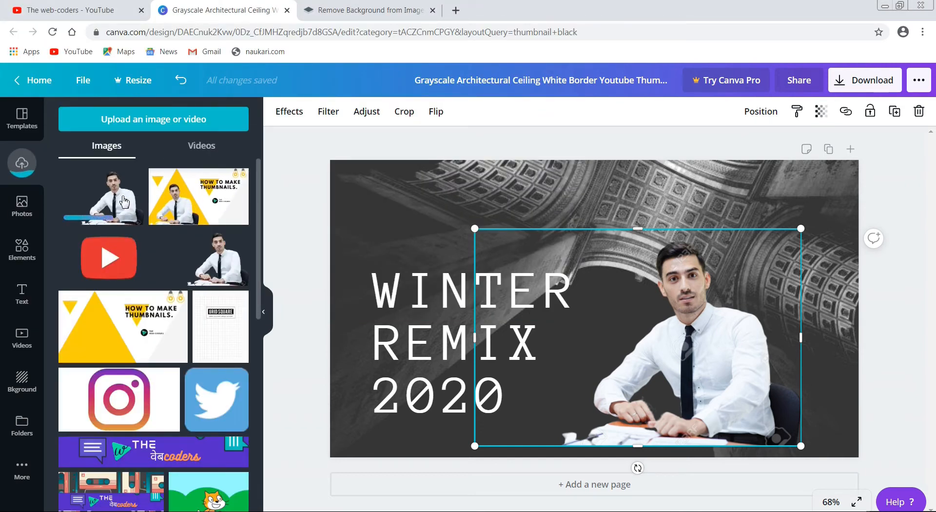
left_click(433, 11)
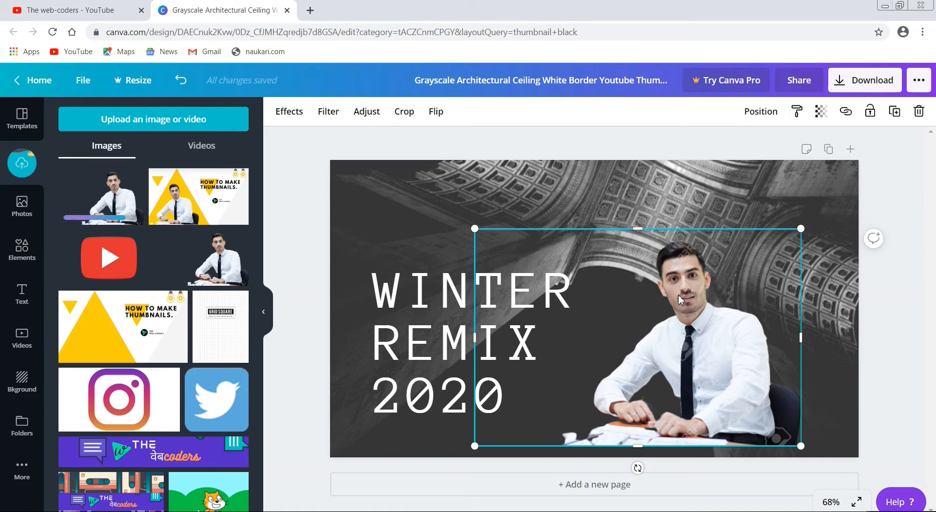
Enlarge the man's picture to about 935 × 623 and move it to the right side of the thumbnail
left_click_drag(702, 308, 635, 268)
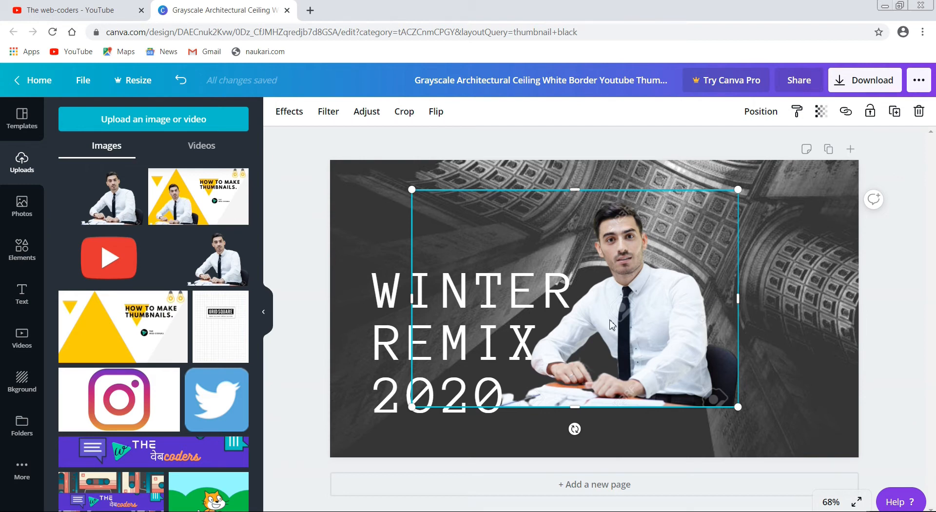
left_click_drag(590, 337, 551, 348)
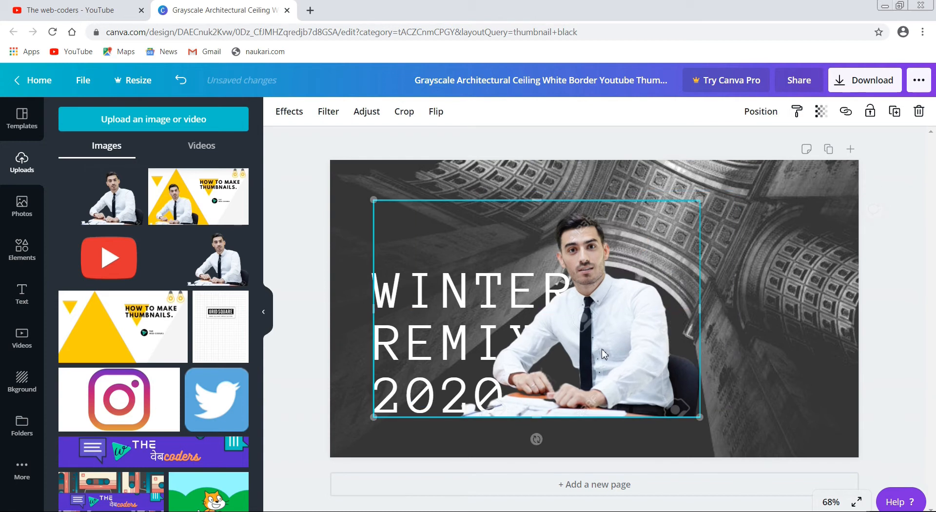
left_click_drag(702, 419, 761, 461)
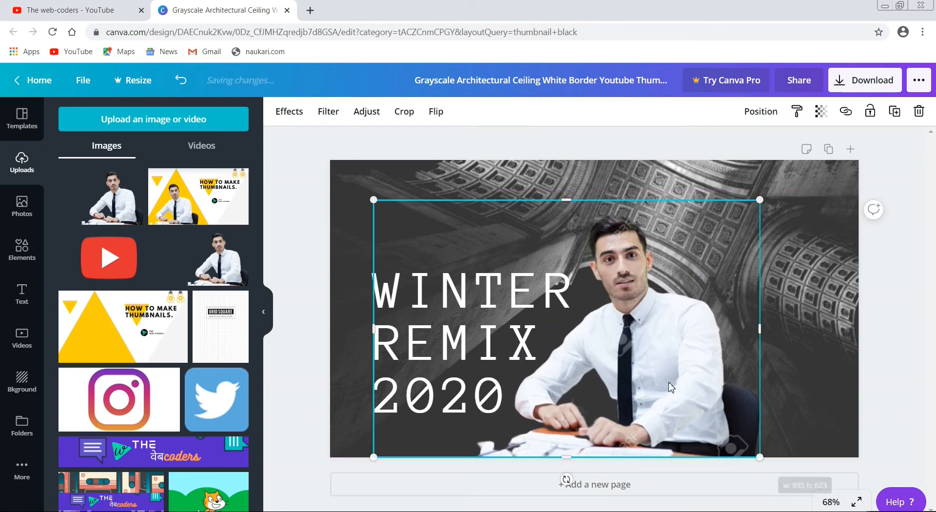
left_click_drag(617, 359, 523, 363)
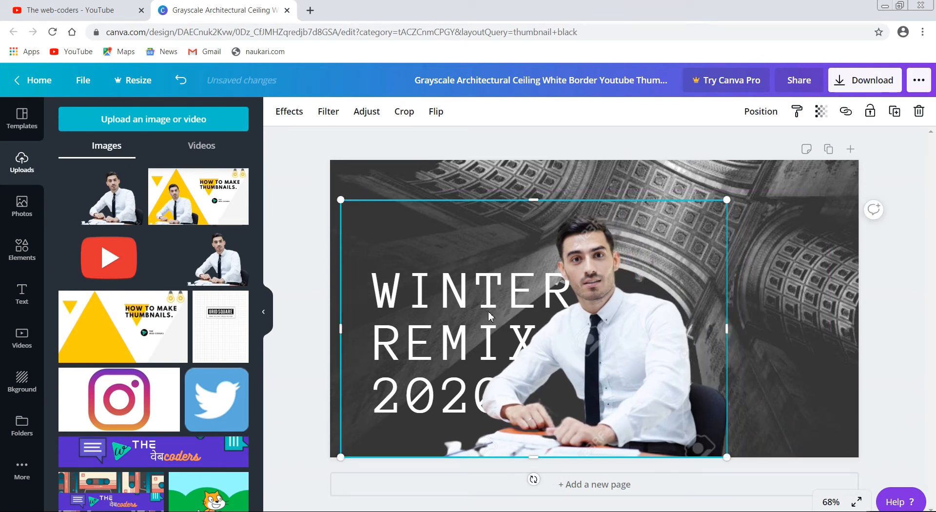
left_click_drag(505, 345, 466, 335)
left_click_drag(533, 341, 717, 342)
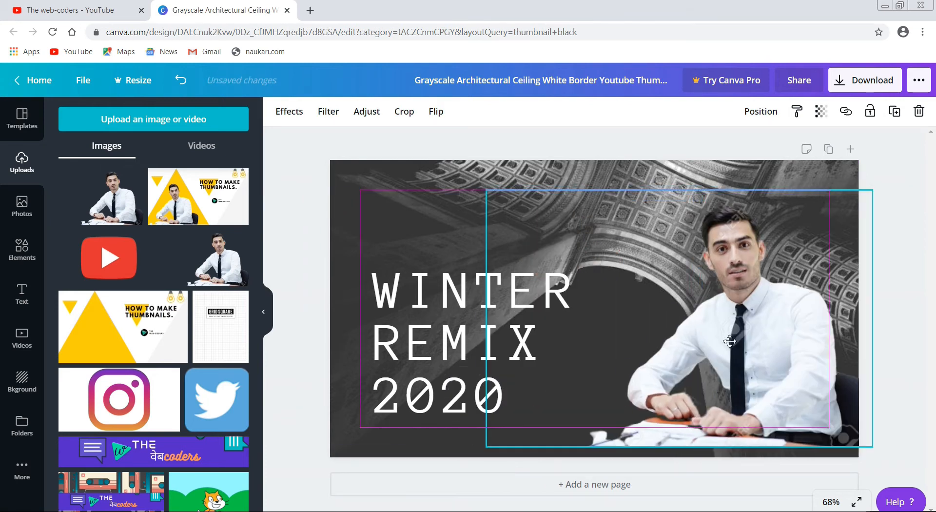
Move the WINTER REMIX 2020 heading up to the thumbnail's top-left corner and the man's picture back toward the centre
left_click(416, 301)
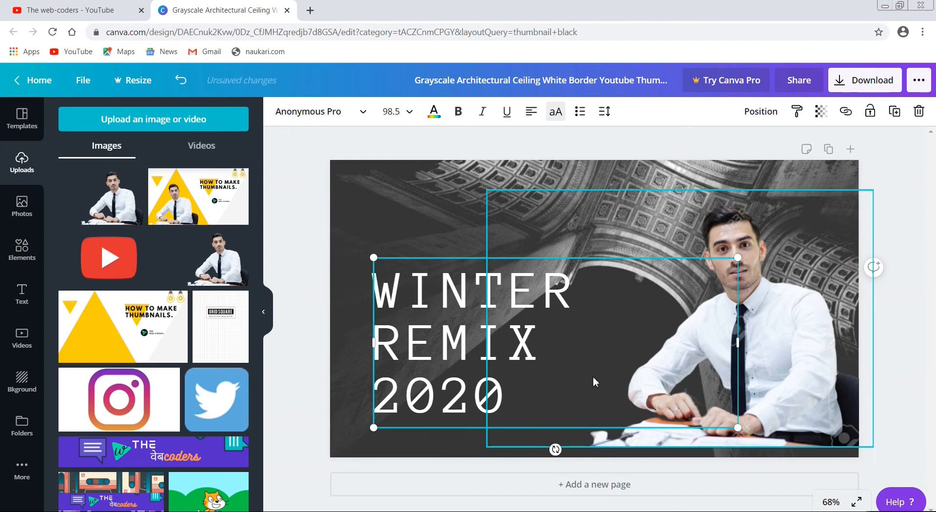
left_click(548, 383)
left_click_drag(434, 316, 382, 132)
left_click_drag(836, 380, 703, 387)
Replace the WINTER REMIX 2020 heading text with THUMBNAILS
left_click(412, 168)
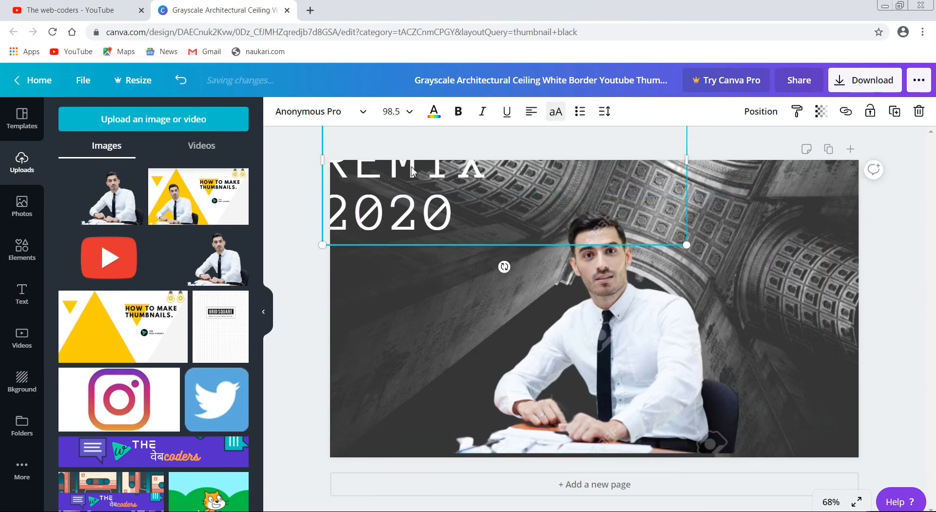
left_click(463, 209)
left_click(457, 186)
key("BackSpace")
key("BackSpace")
key("BackSpace")
key("BackSpace")
key("BackSpace")
key("BackSpace")
key("BackSpace")
key("BackSpace")
key("BackSpace")
key("BackSpace")
key("BackSpace")
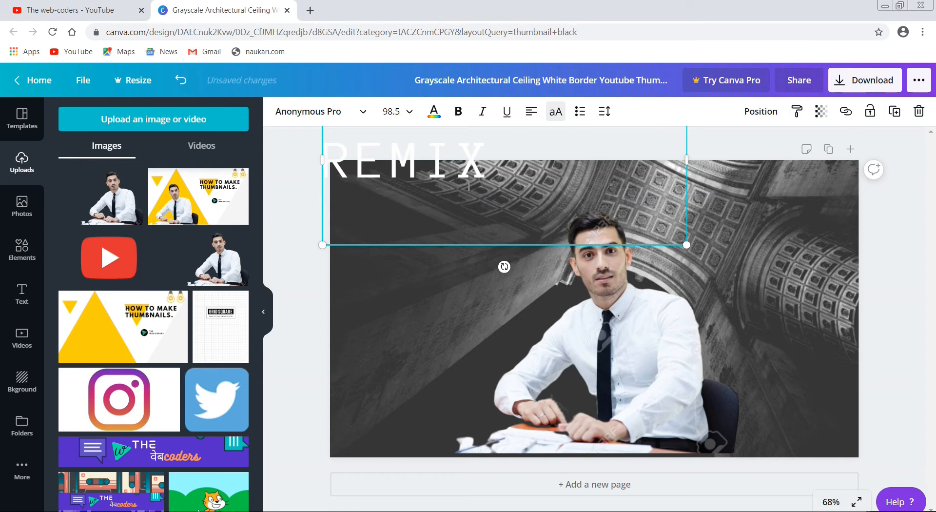
key("BackSpace")
key("BackSpace")
key("BackSpace")
key("BackSpace")
key("BackSpace")
key("BackSpace")
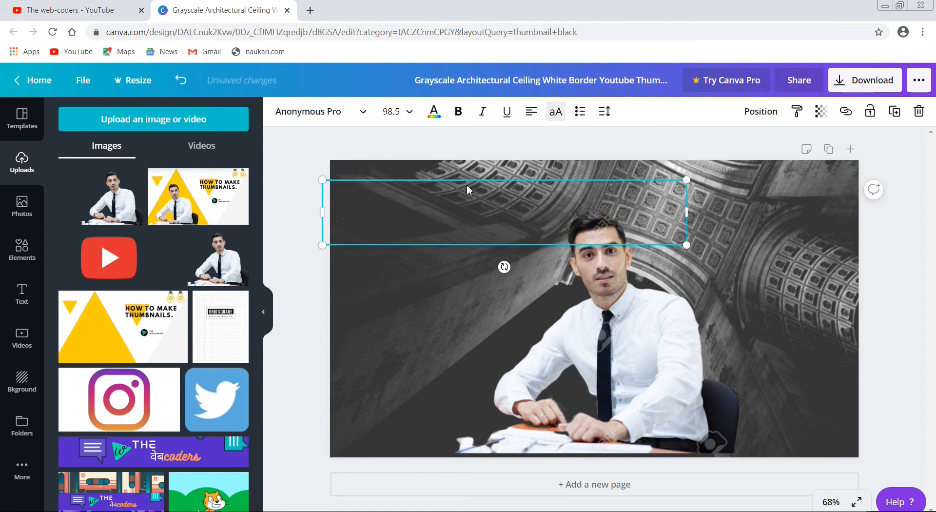
type("THUM")
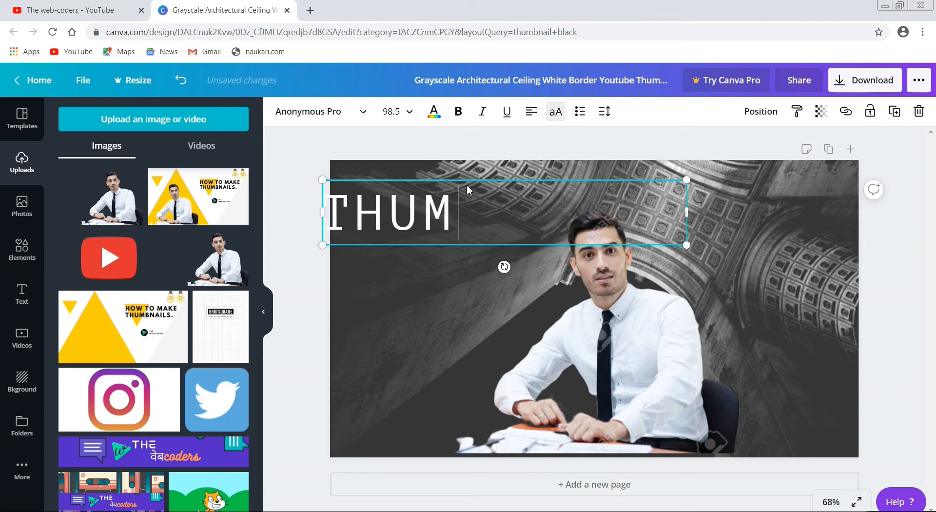
type("BNAILS")
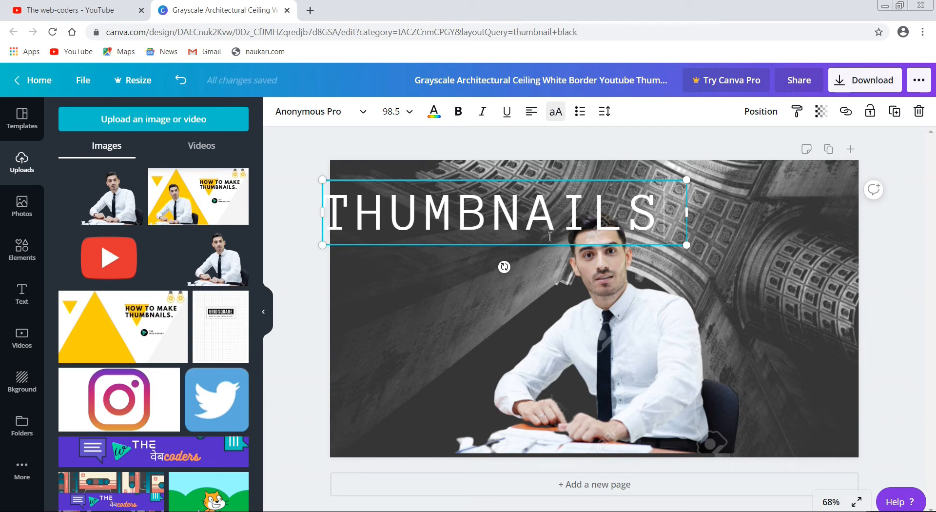
Lower the man's picture and enlarge the THUMBNAILS heading to font size 120 along the thumbnail's upper edge
left_click_drag(608, 280, 616, 320)
left_click_drag(441, 218, 461, 206)
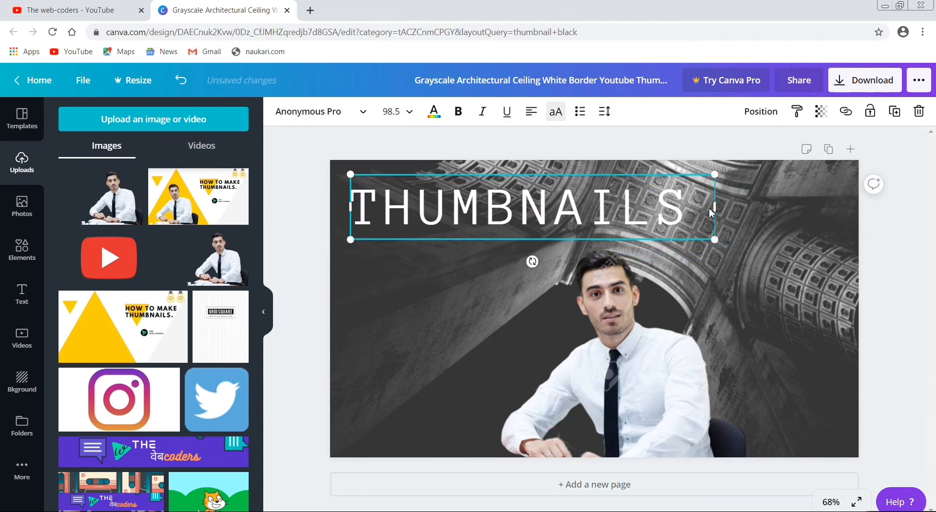
left_click_drag(717, 206, 858, 396)
left_click(857, 396)
Move the man's picture up and slightly right so his head overlaps the lower part of the THUMBNAILS heading
left_click(664, 343)
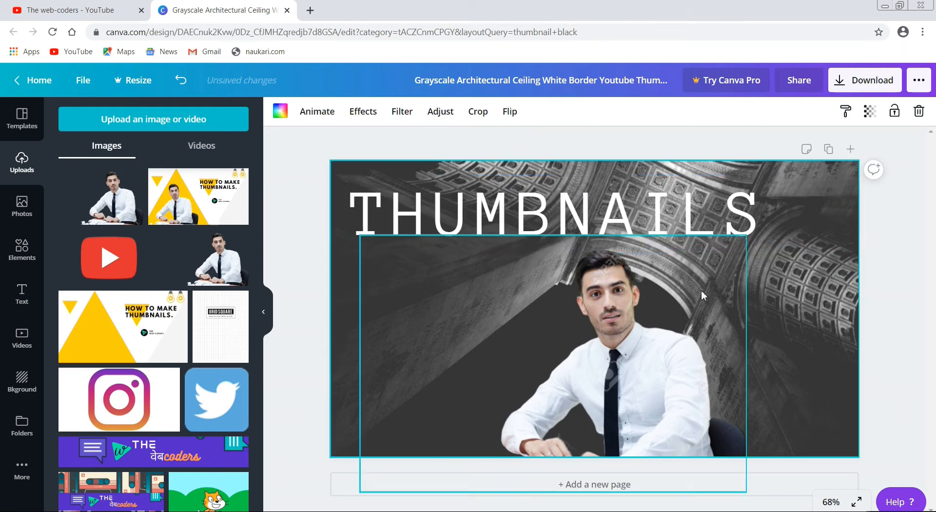
left_click_drag(664, 343, 664, 313)
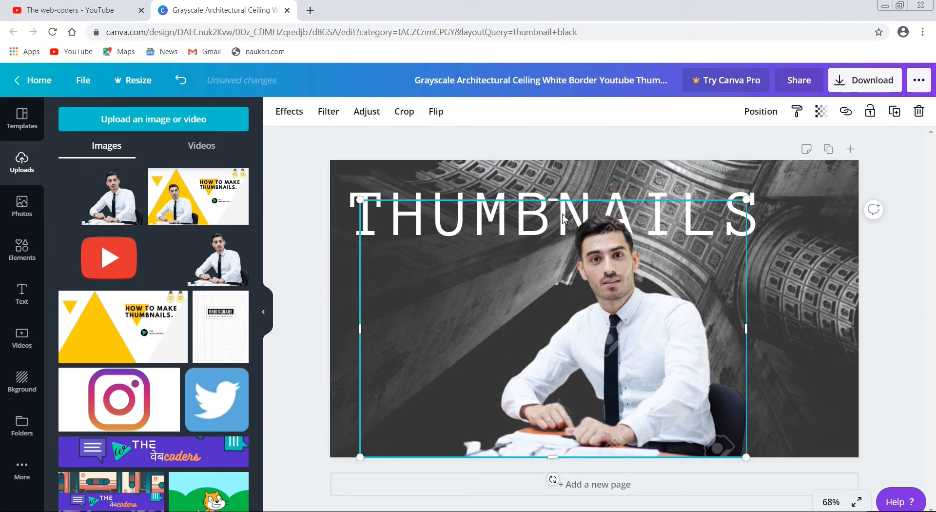
mouse_move(550, 215)
left_mouse_down()
mouse_move(514, 207)
mouse_move(564, 222)
left_mouse_up()
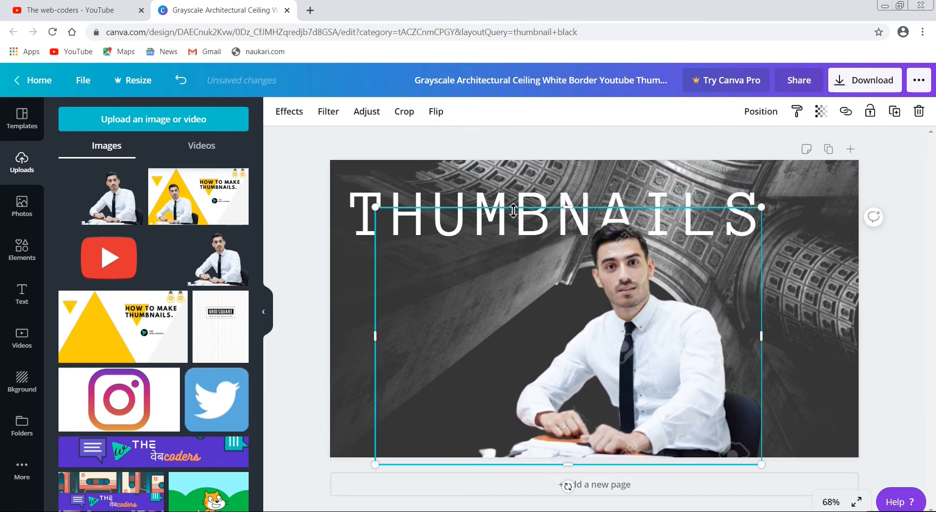
Enlarge the THUMBNAILS heading to font size 145 across the thumbnail and shift the man's picture left so his head overlaps the heading's middle
left_click(363, 204)
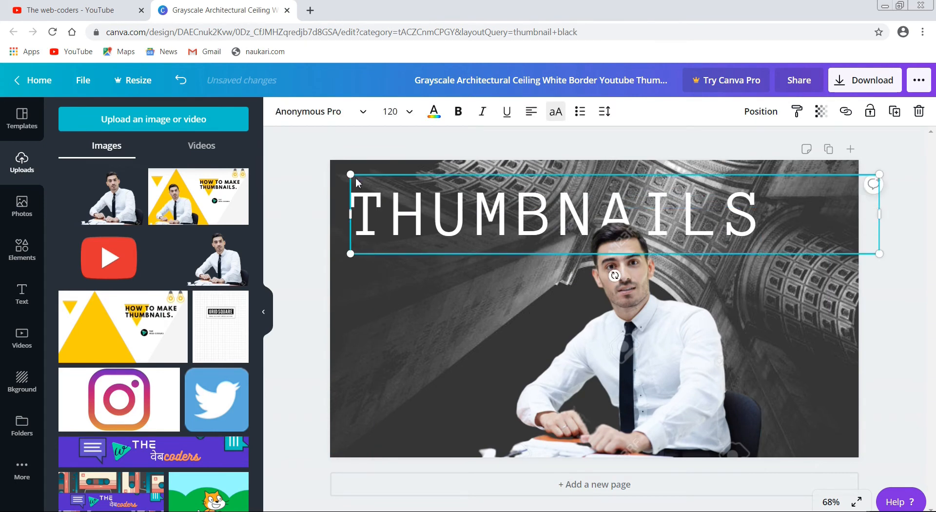
left_click_drag(350, 172, 256, 57)
left_click_drag(458, 192, 543, 202)
left_click_drag(712, 395, 674, 383)
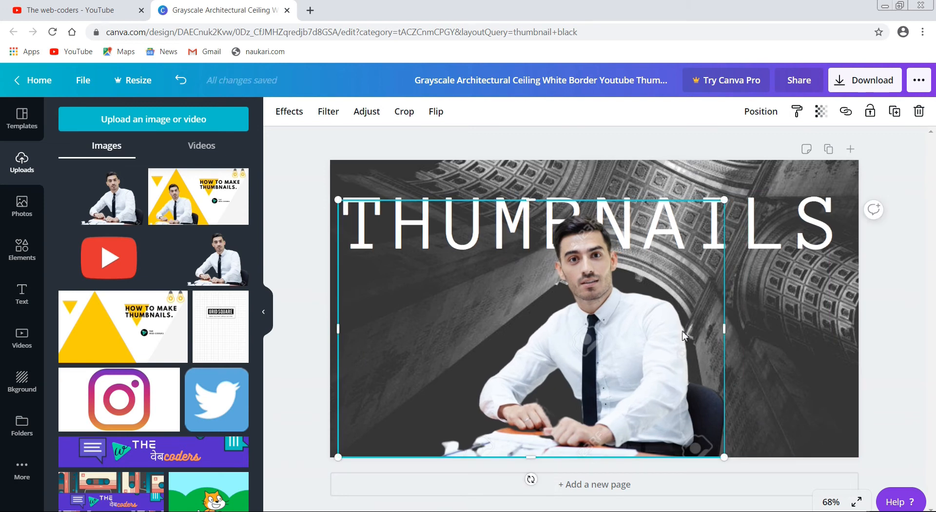
Set the THUMBNAILS heading in Open Sans Extra Bold at font size 124 and fit it across the thumbnail's width
left_click(377, 184)
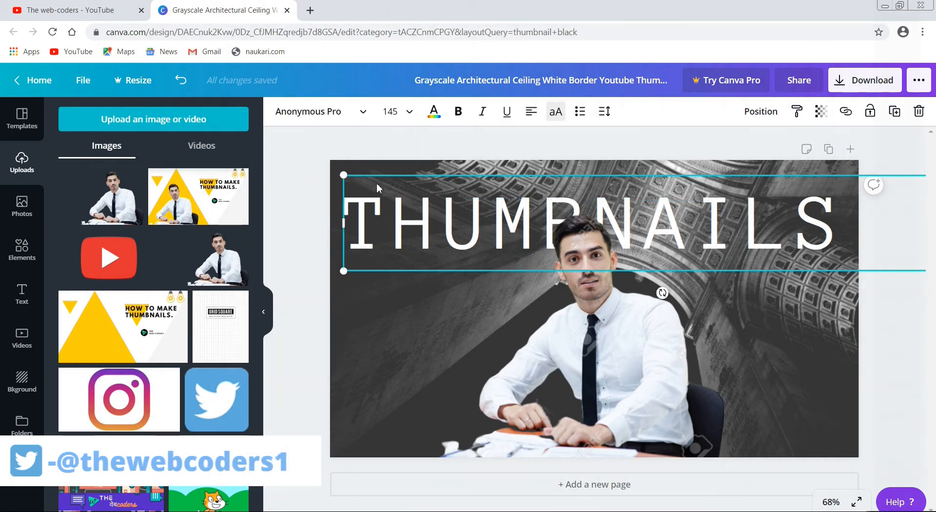
left_click(362, 117)
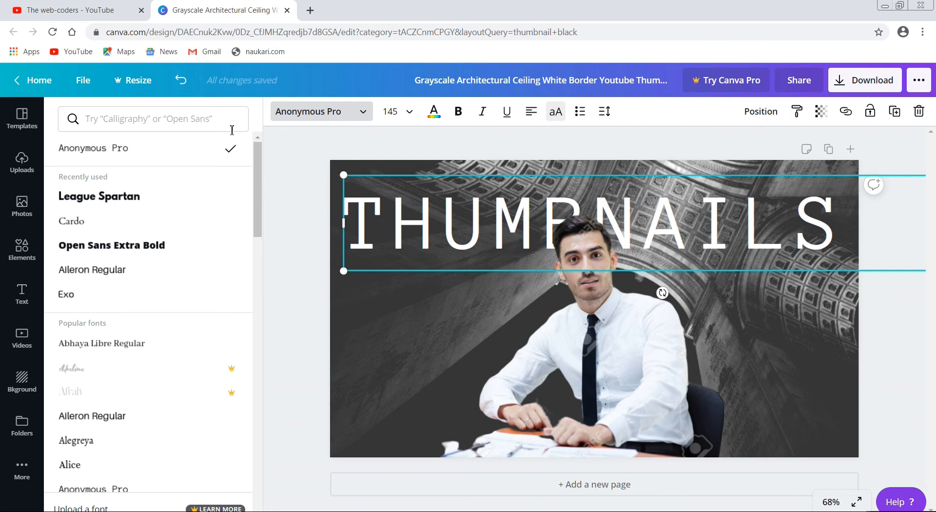
left_click(179, 198)
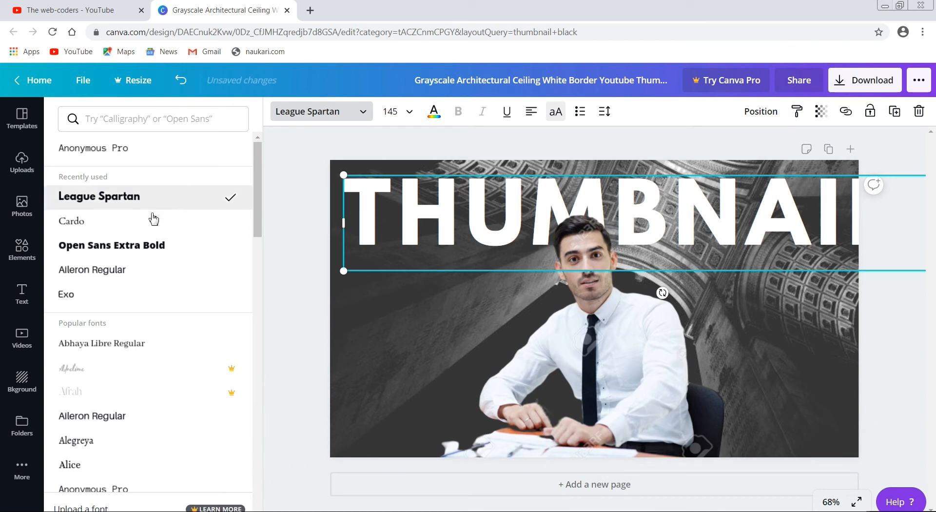
left_click(162, 246)
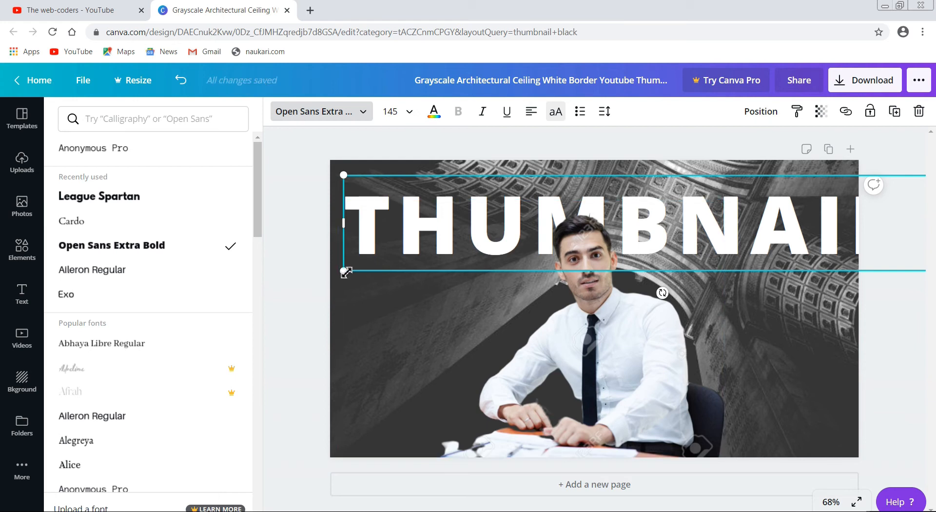
left_click_drag(346, 272, 445, 236)
left_click_drag(698, 196, 598, 206)
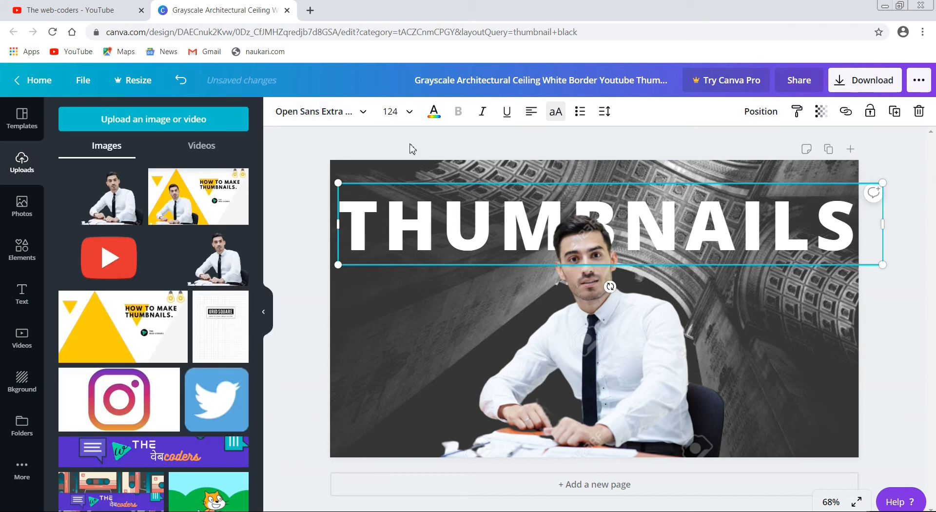
left_click(326, 121)
key("Escape")
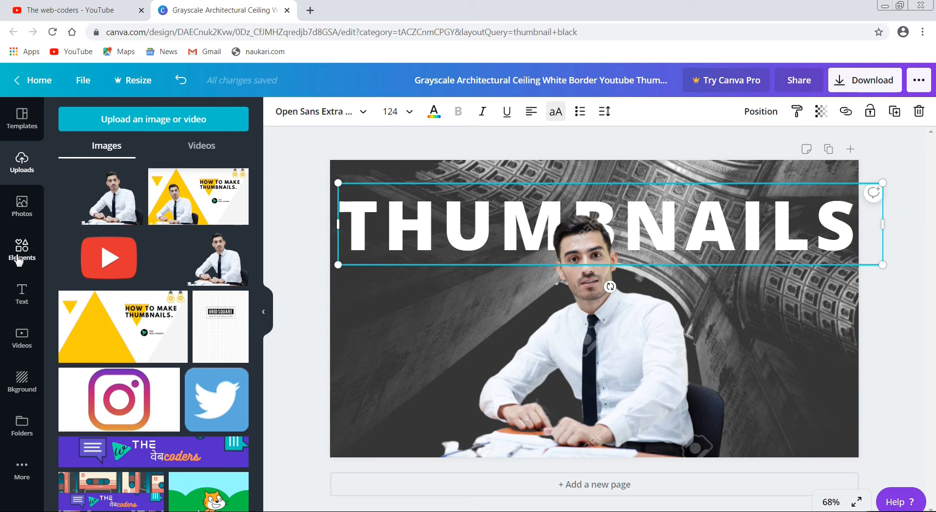
Add a new heading that reads HOW TO MAKE
left_click(21, 290)
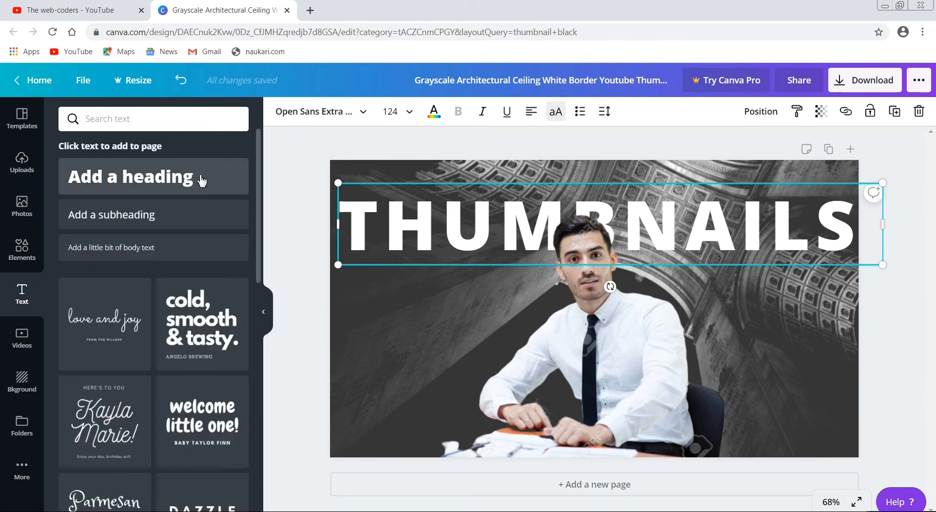
left_click(202, 182)
key("BackSpace")
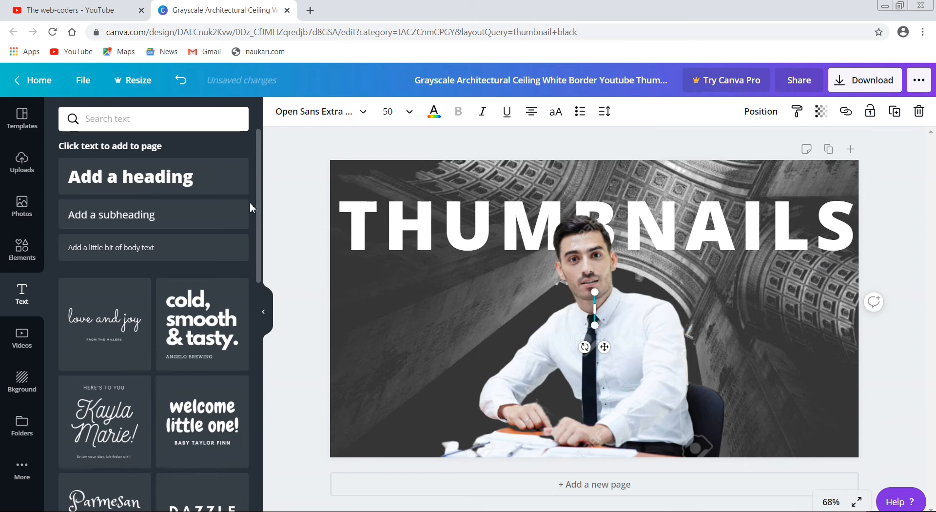
type("HOW")
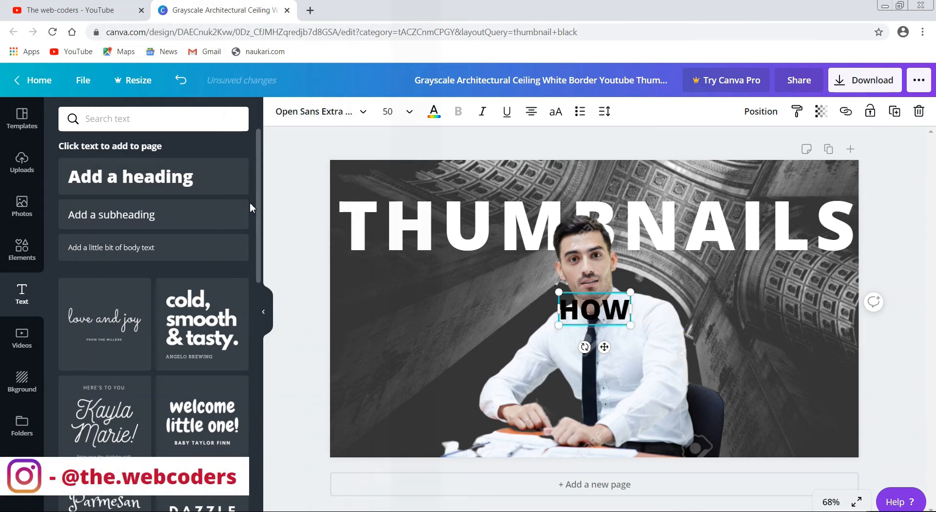
type(" TO")
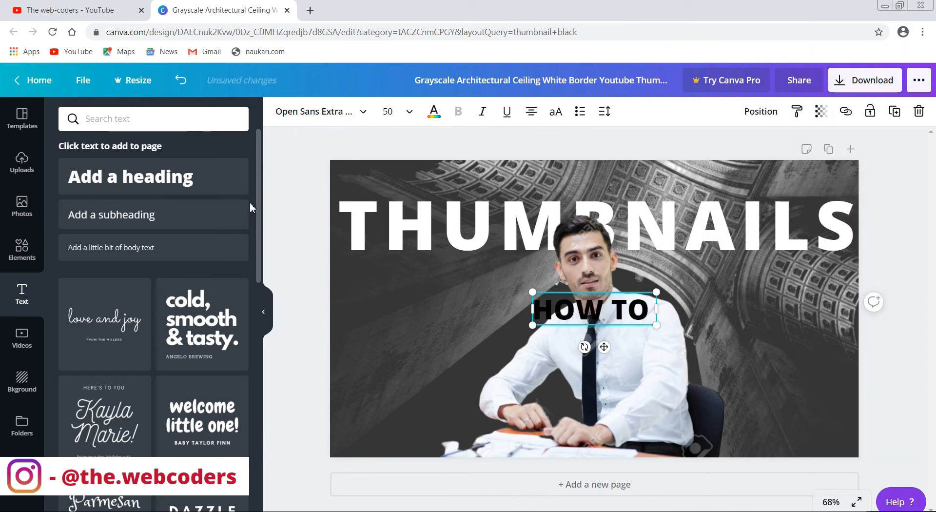
type(" MAKE")
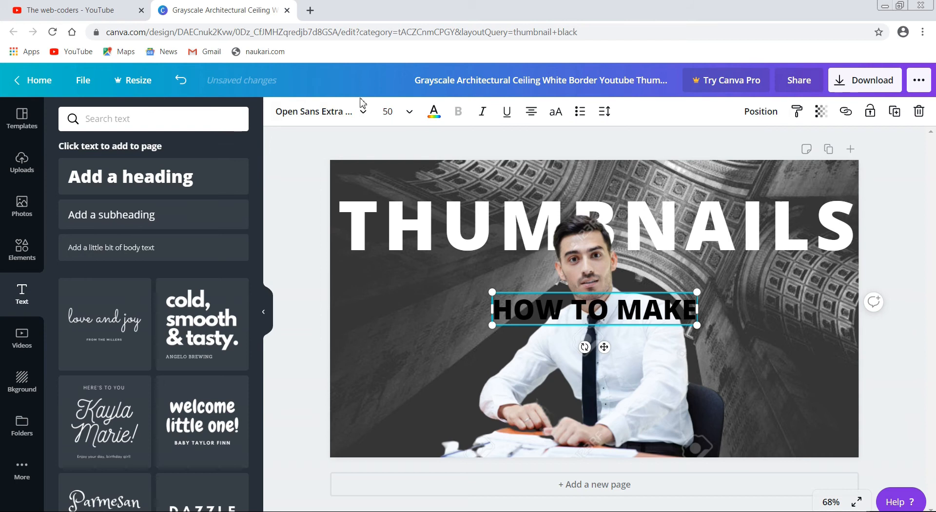
Colour the HOW TO MAKE heading white and move it to the thumbnail's top-left corner above THUMBNAILS
left_click(435, 120)
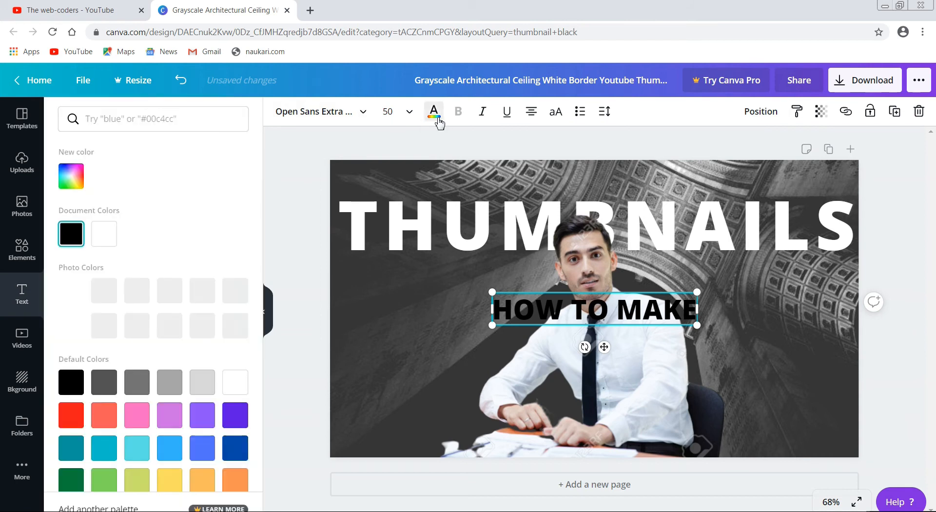
left_click(104, 238)
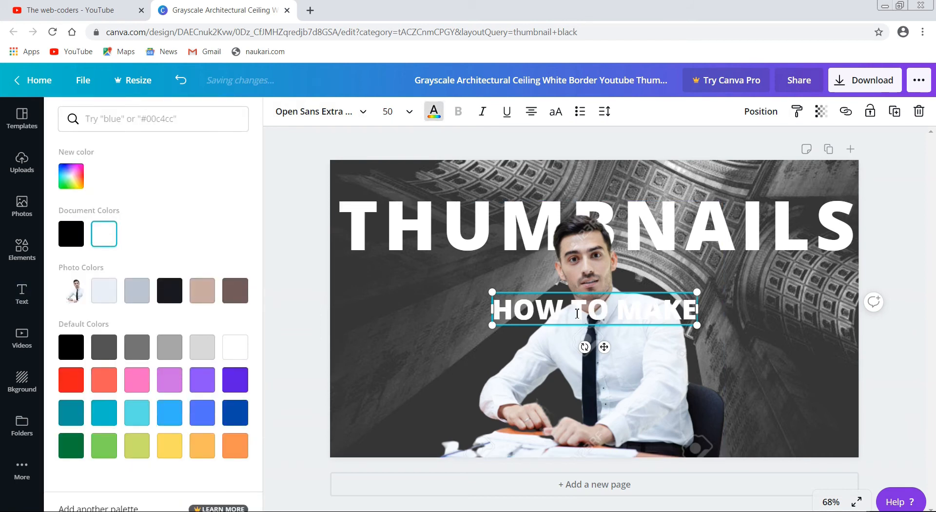
left_click_drag(605, 347, 446, 216)
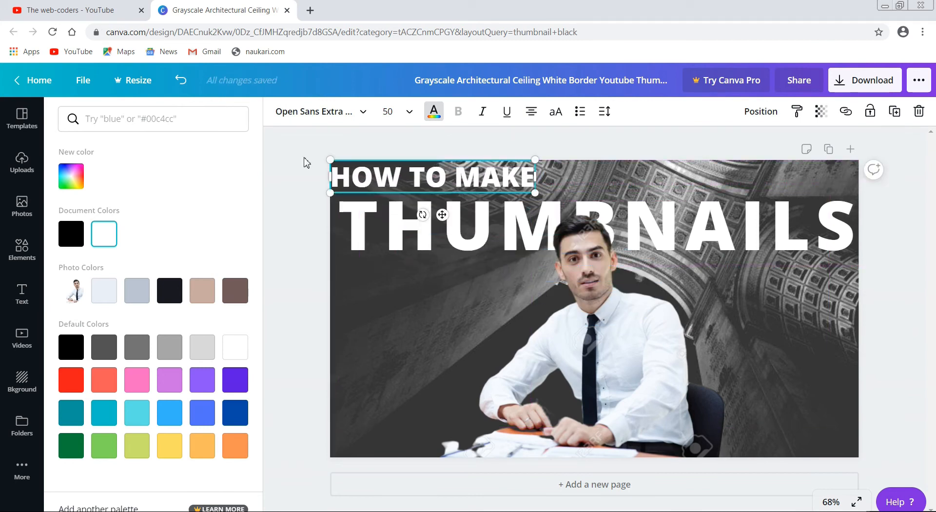
left_click(305, 157)
left_click(306, 163)
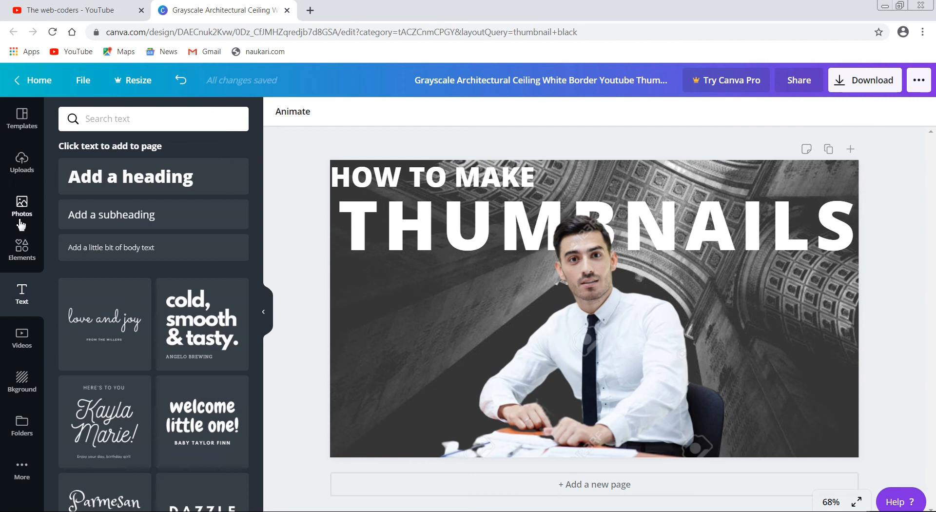
Add the uploaded green W logo with the transparent background and place it to the right of the man
left_click(22, 162)
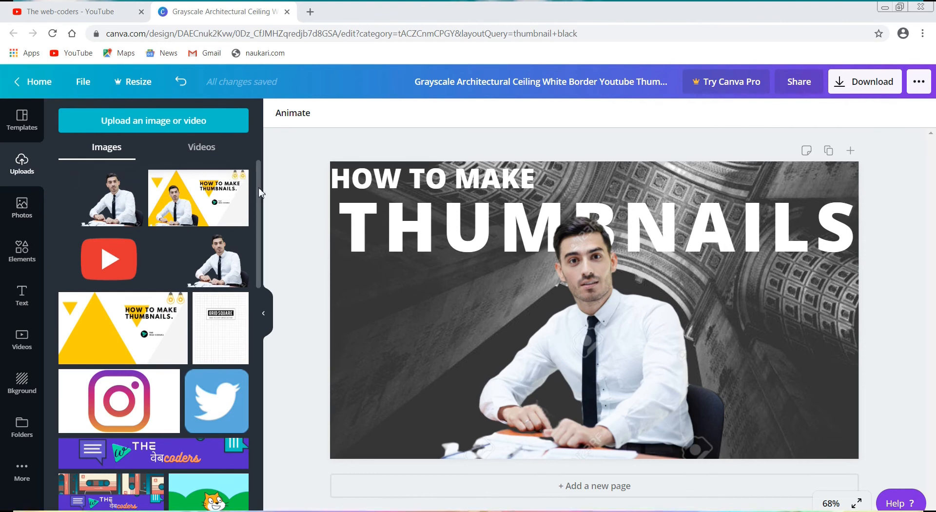
scroll(254, 223, "down", 2)
scroll(254, 223, "down", 10)
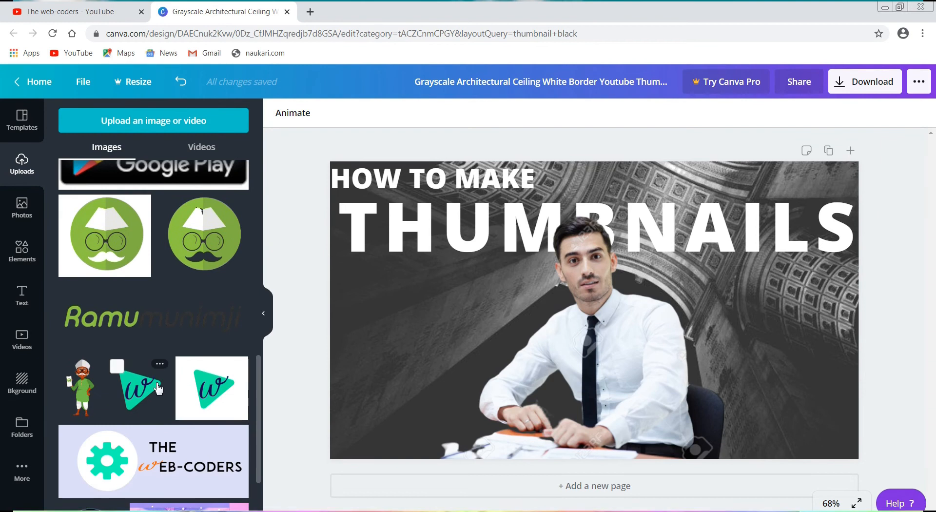
left_click(146, 387)
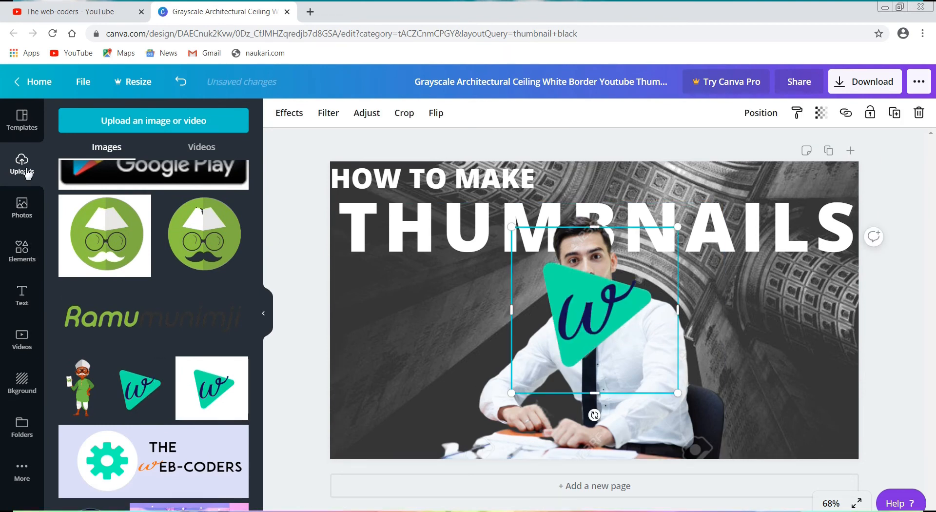
left_click_drag(598, 331, 763, 310)
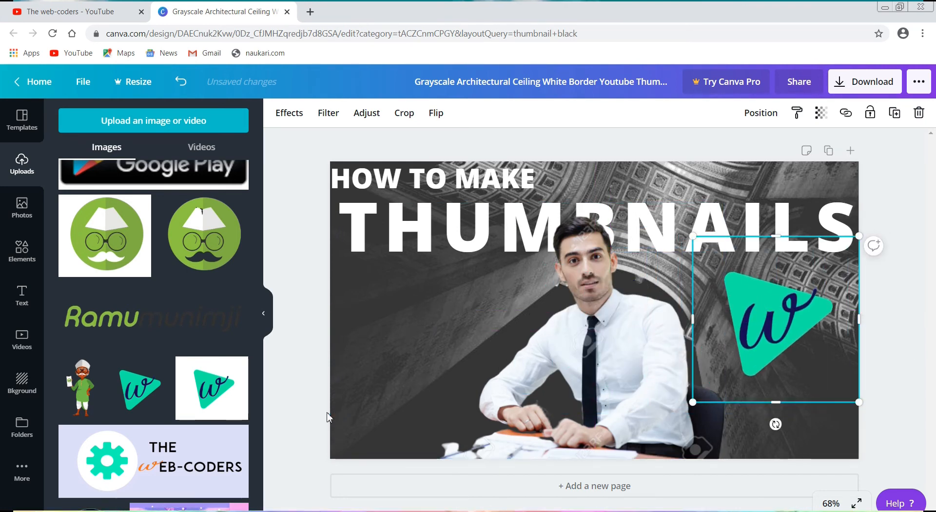
left_click(224, 393)
left_click_drag(582, 330, 414, 350)
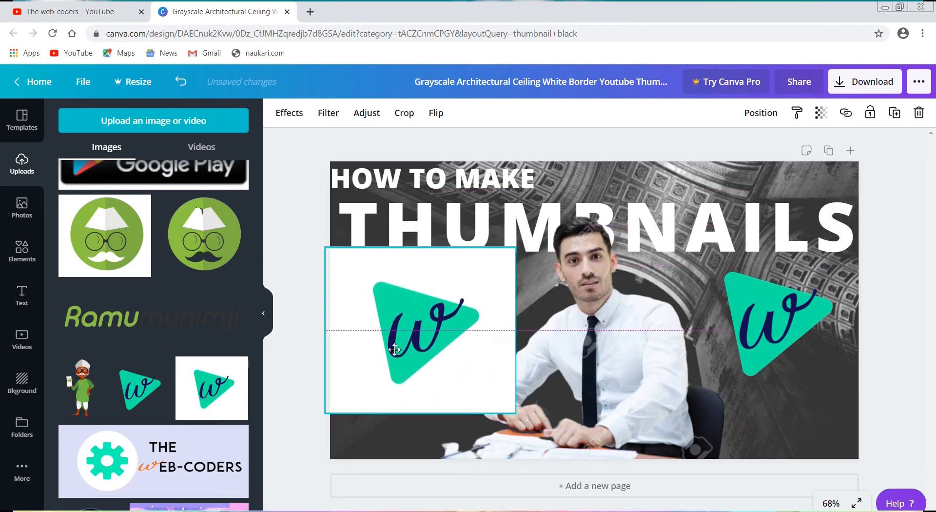
key("Delete")
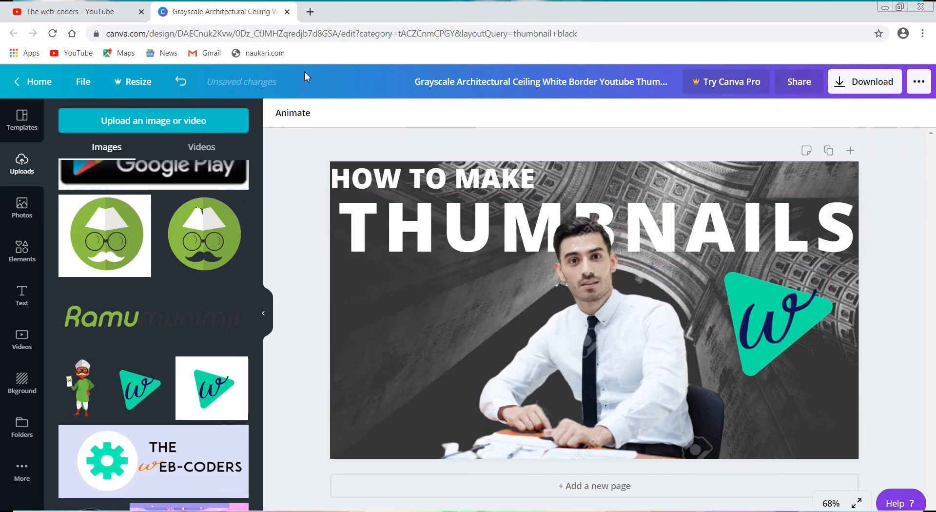
Search the web for "remove background" in a new browser tab and open the remove.bg site
left_click(311, 11)
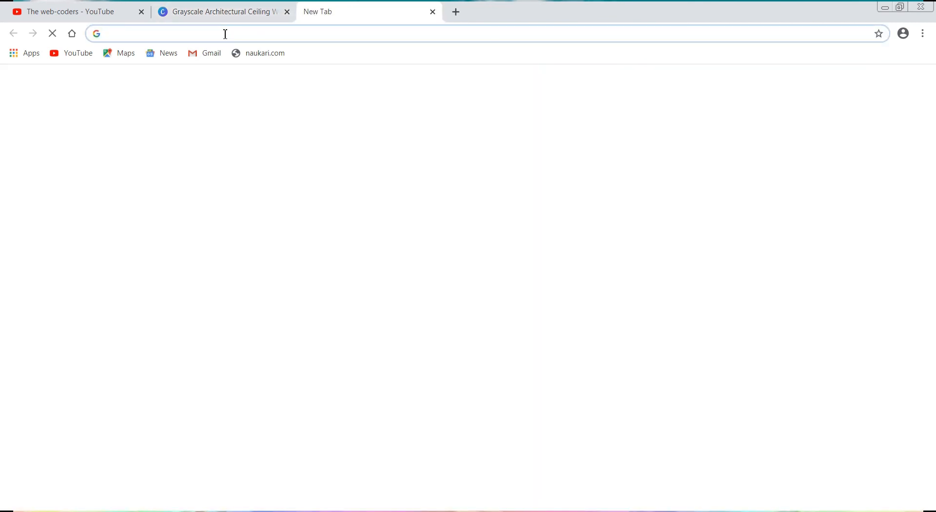
type("remo")
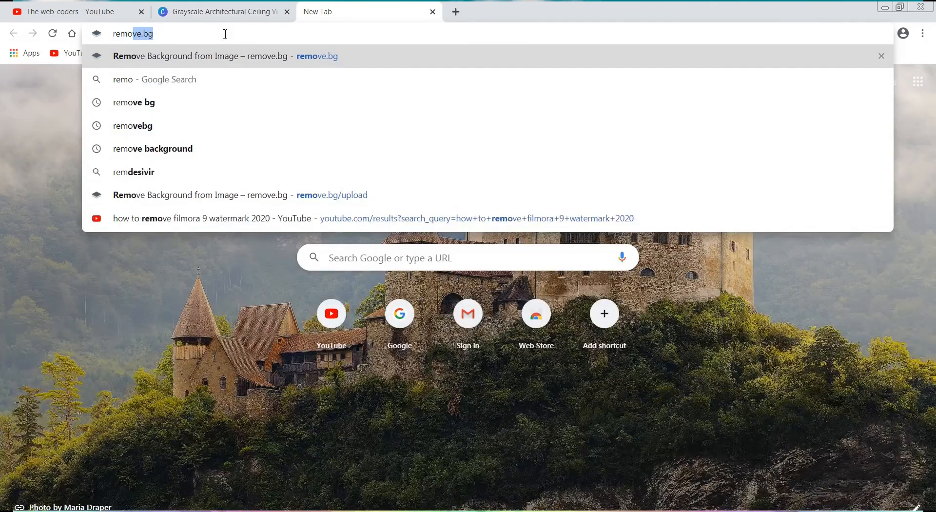
type("ve b")
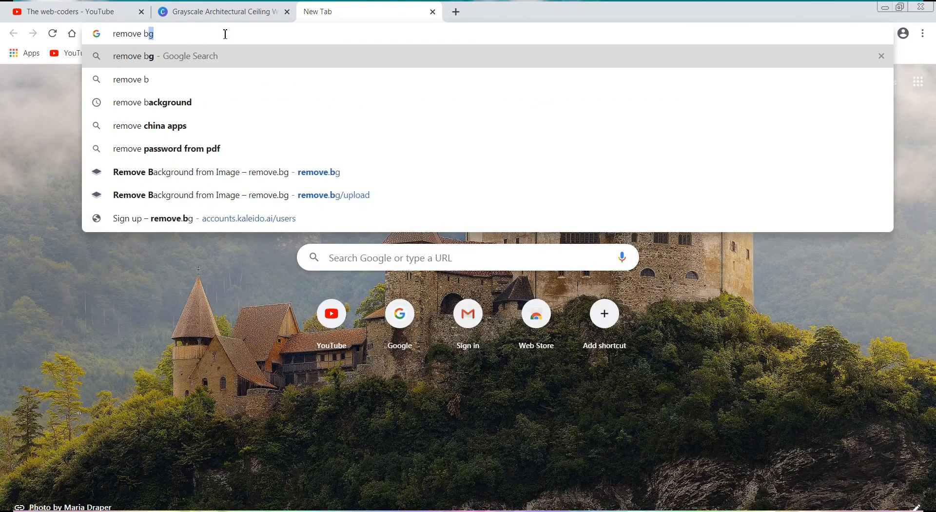
type("ac")
key("Return")
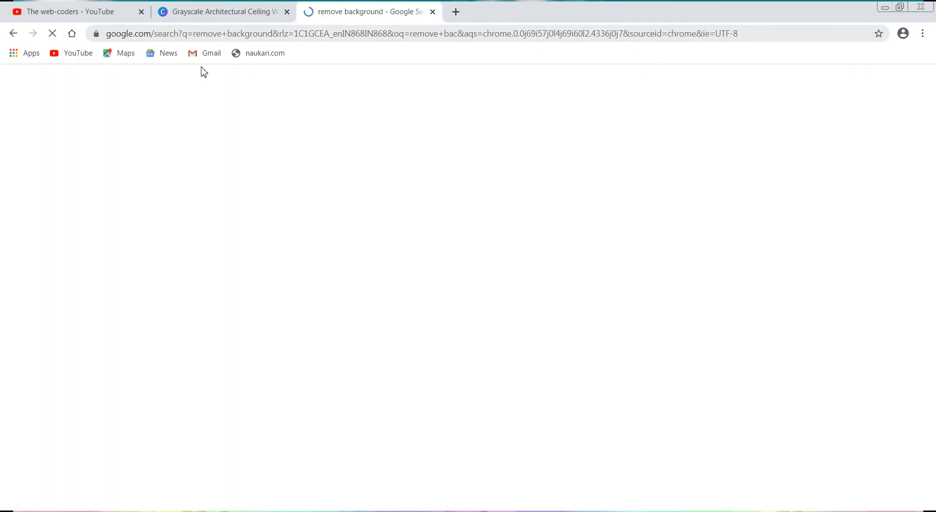
left_click(148, 183)
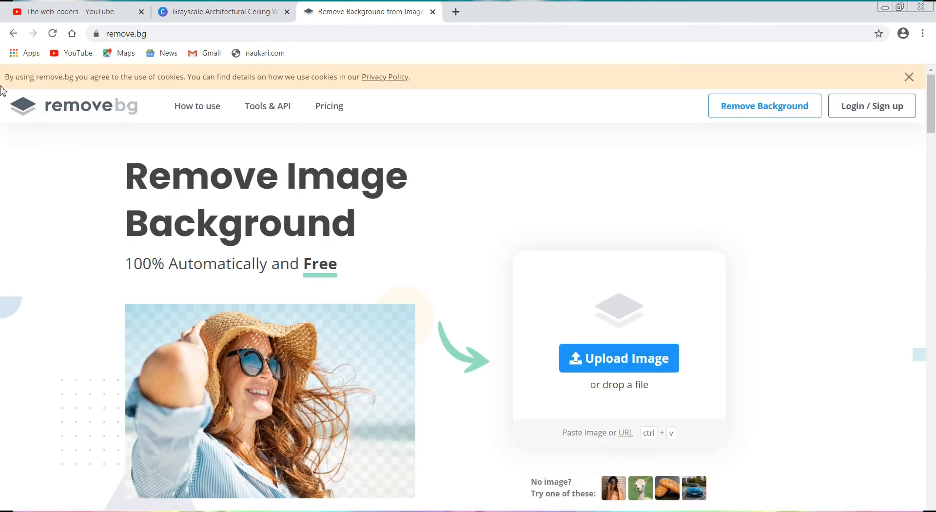
Upload the icon image from the "the web coder" folder on drive C to remove.bg to strip its background
left_click(629, 357)
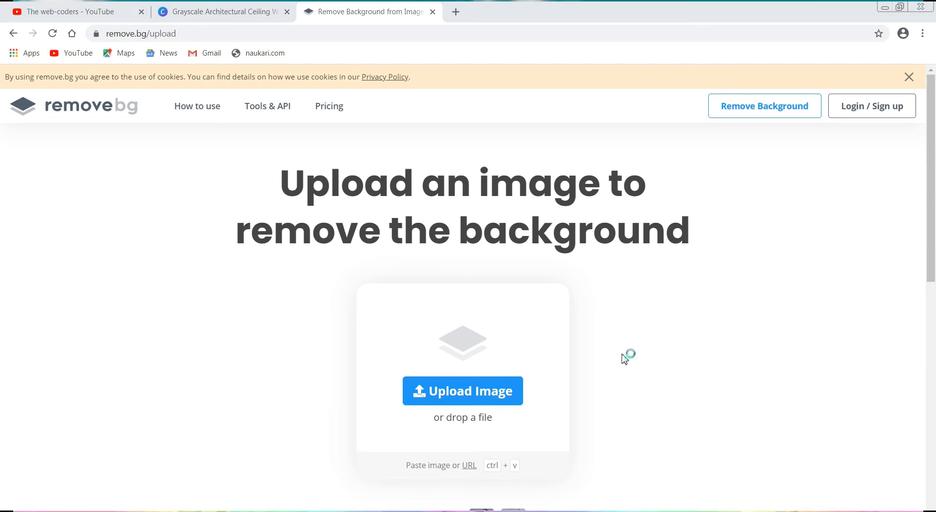
left_click(434, 390)
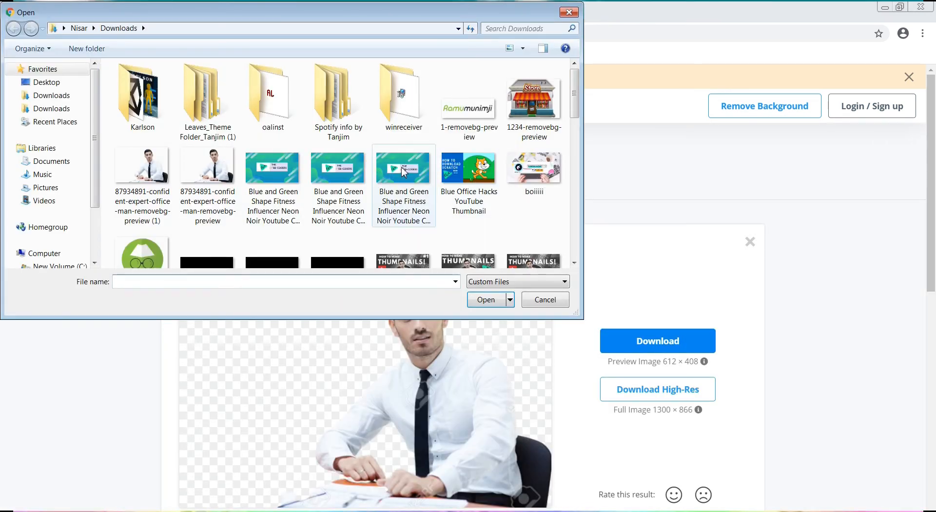
left_click_drag(579, 96, 582, 161)
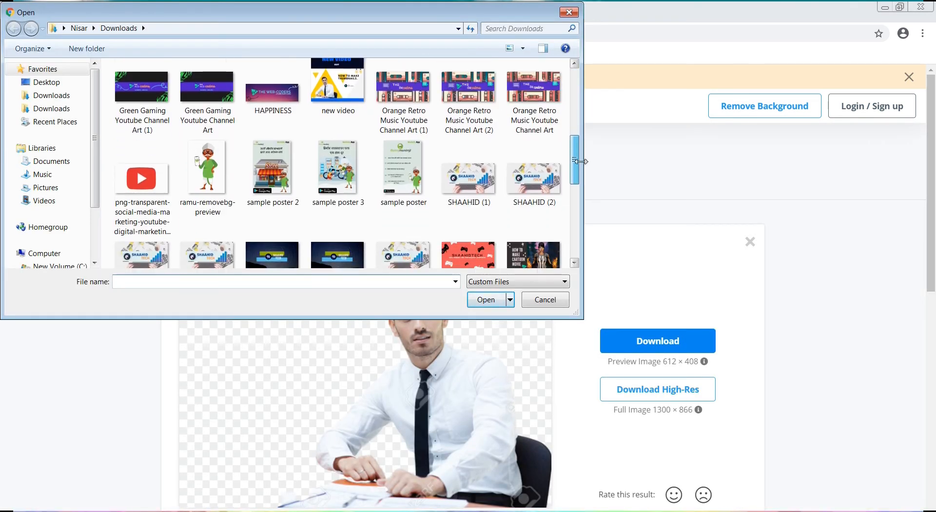
left_click(59, 267)
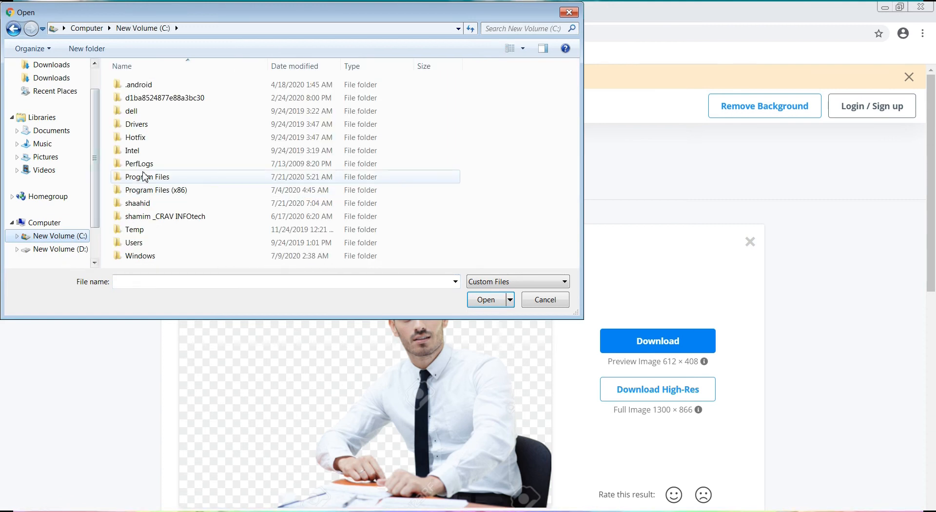
left_click(153, 203)
double_click(153, 203)
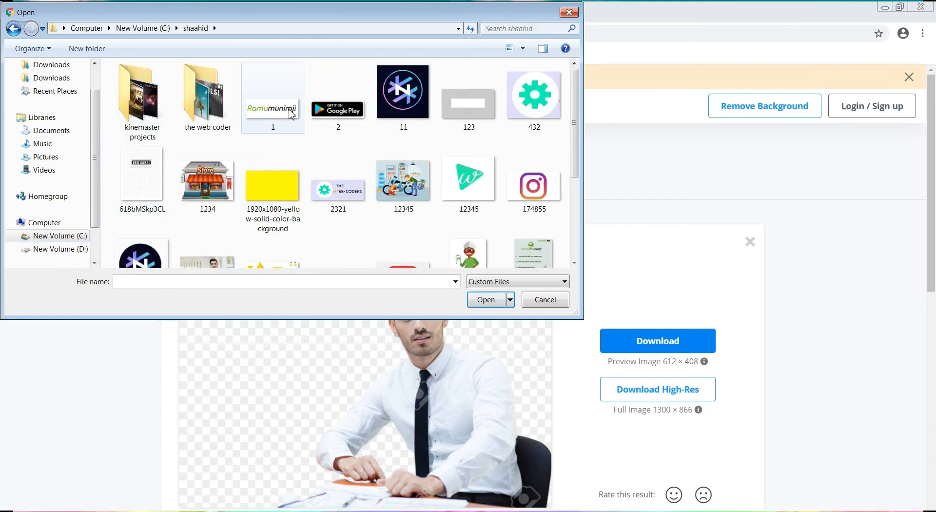
left_click(217, 114)
double_click(217, 114)
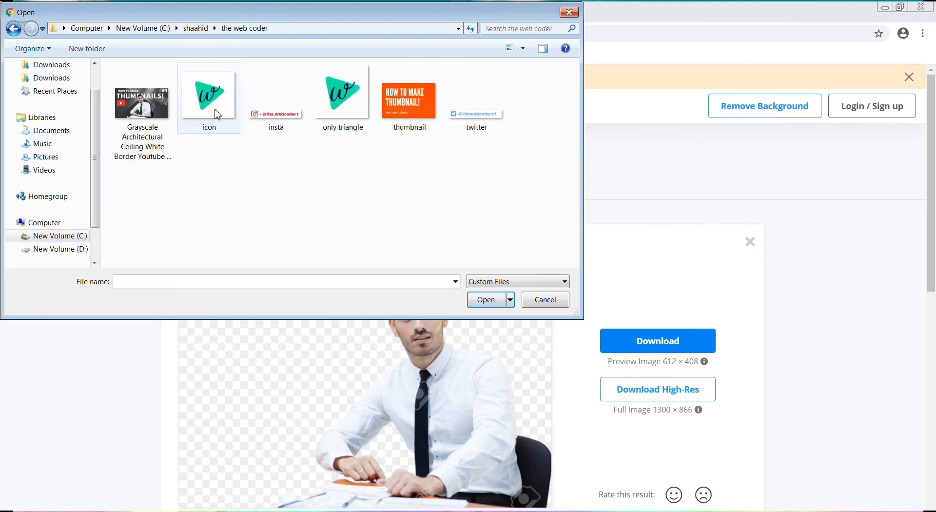
double_click(211, 105)
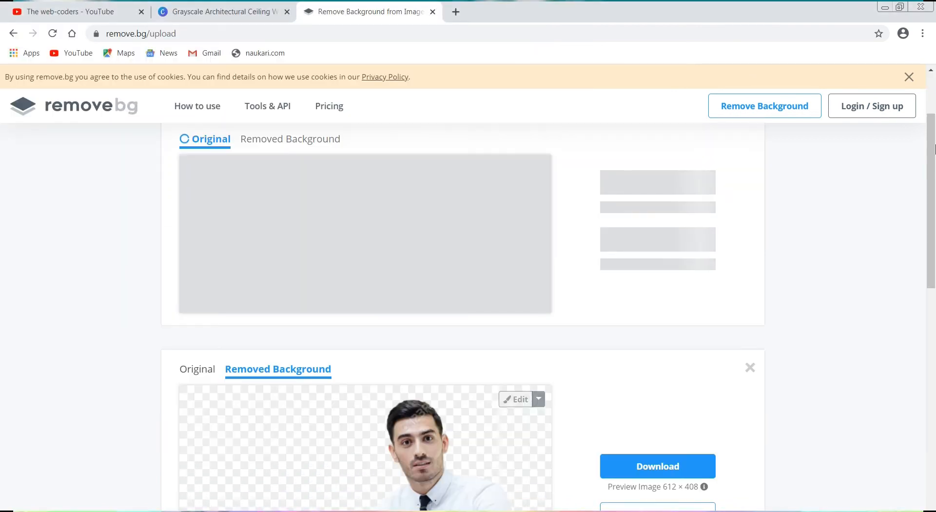
mouse_move(933, 148)
left_mouse_down()
mouse_move(935, 265)
mouse_move(934, 137)
left_mouse_up()
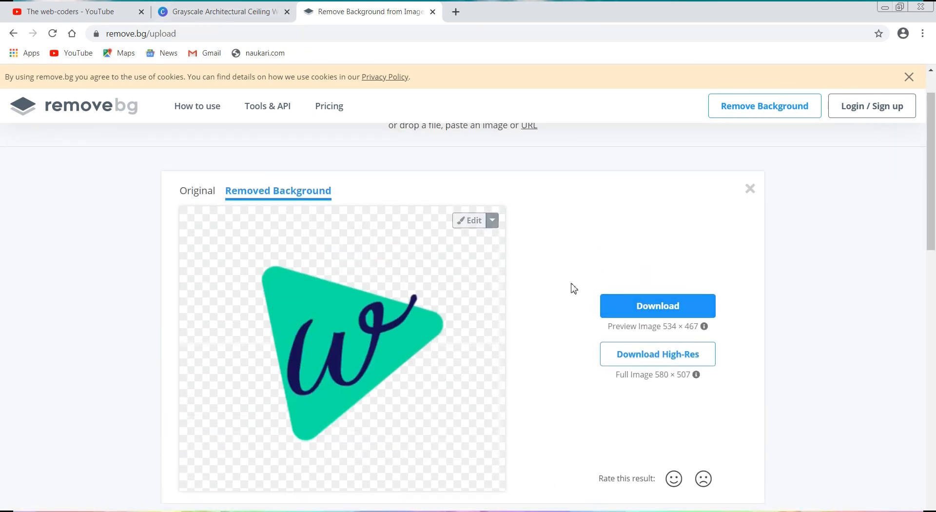
Switch back to the Canva design and position the transparent W logo slightly closer to the man, below the THUMBNAILS heading
left_click(222, 12)
left_click_drag(140, 388, 740, 311)
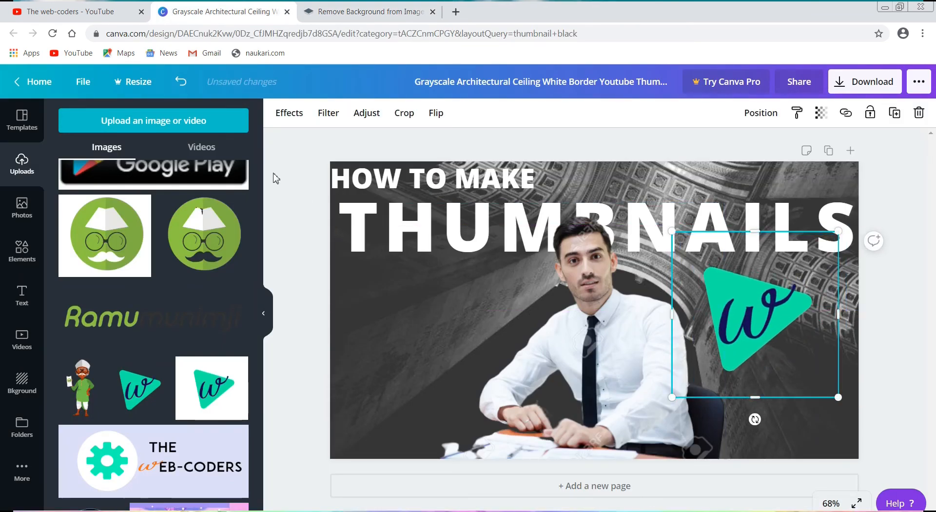
left_click(286, 167)
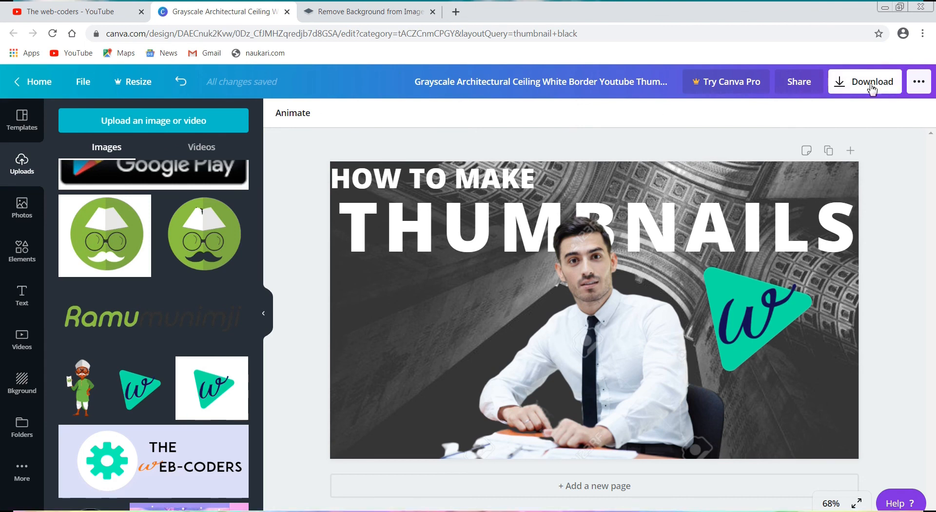
Download the finished thumbnail, then close the image preview and the Canva Pro offer
left_click(845, 89)
left_click(811, 292)
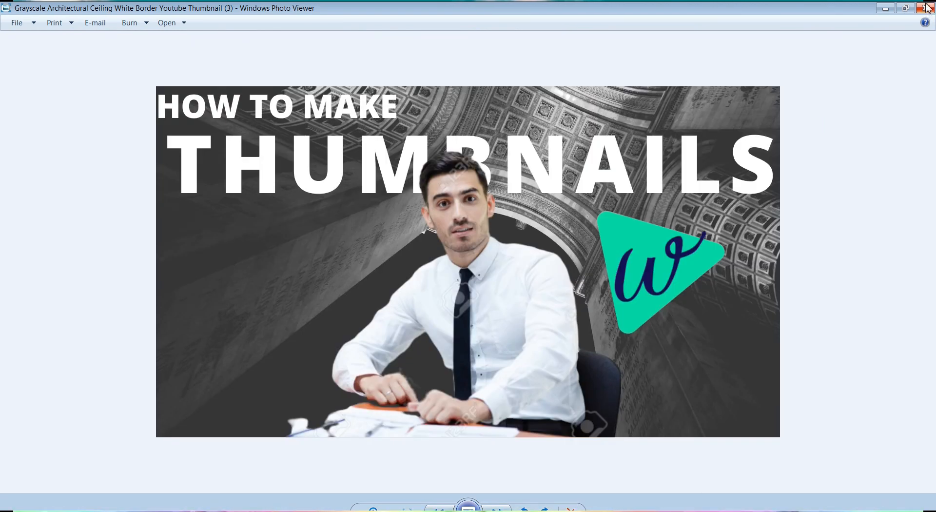
left_click(928, 7)
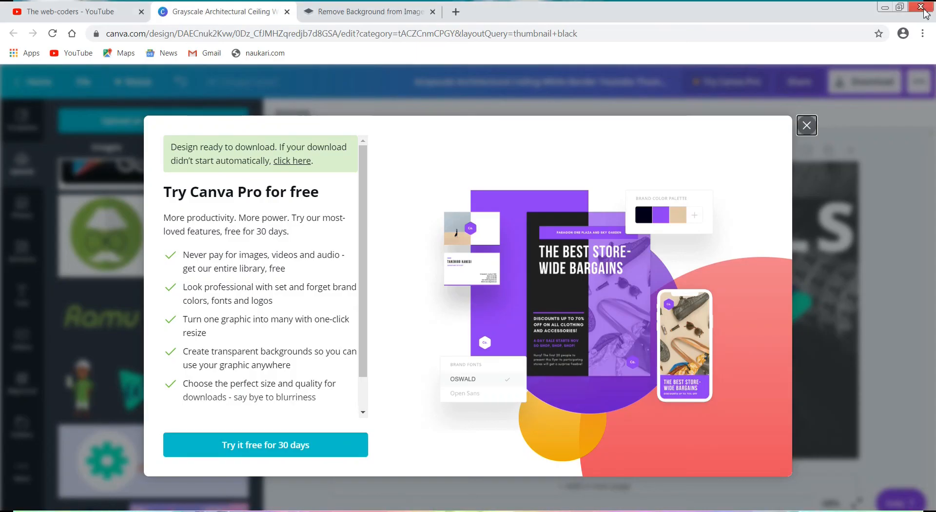
left_click(807, 126)
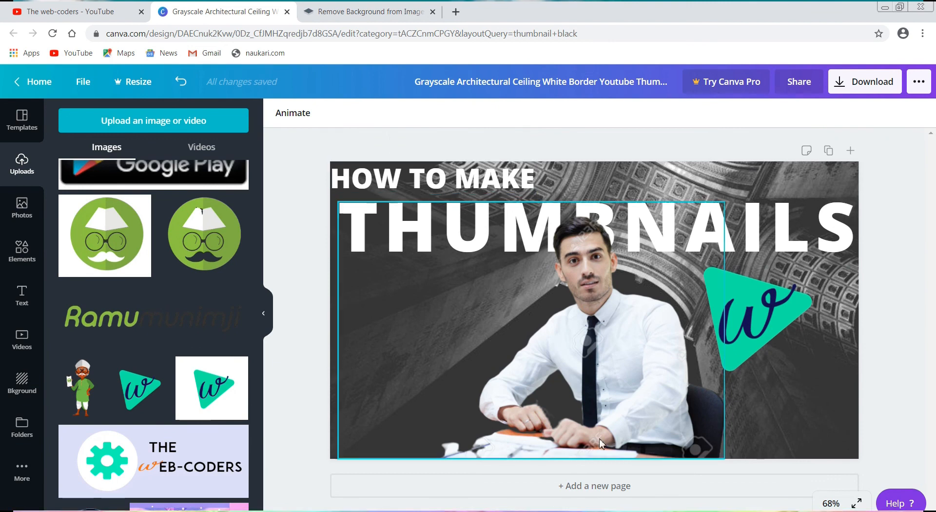